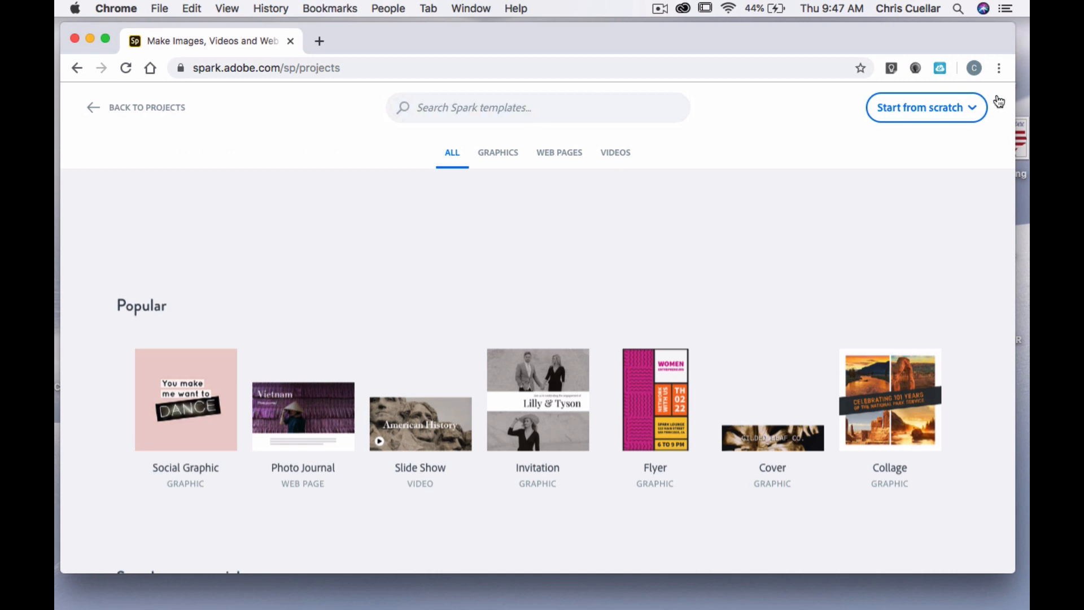
# Create a new web page project from scratch
pyautogui.click(967, 111)
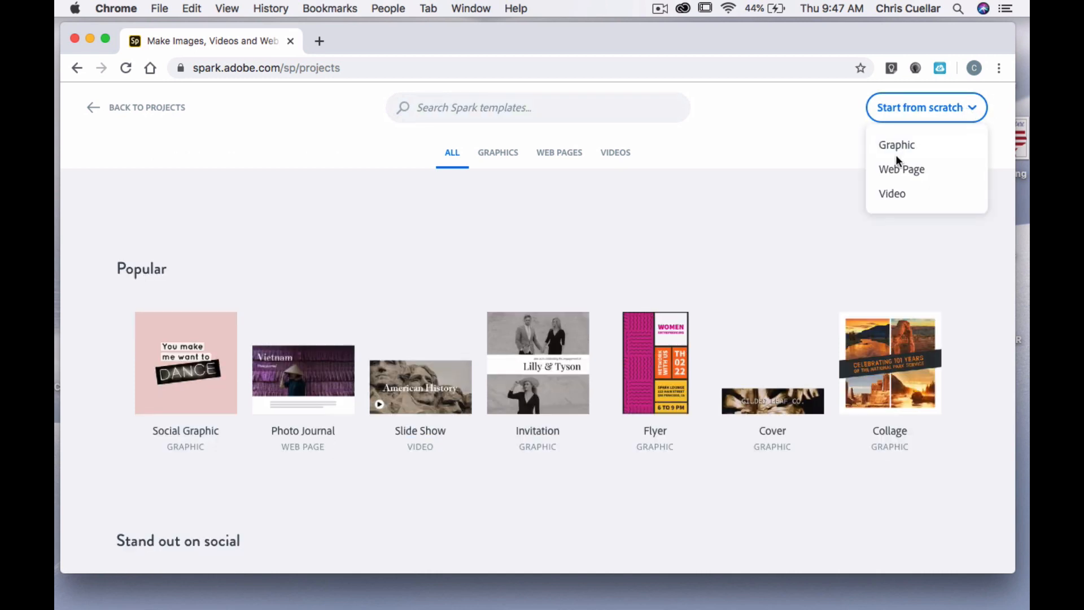
pyautogui.click(894, 171)
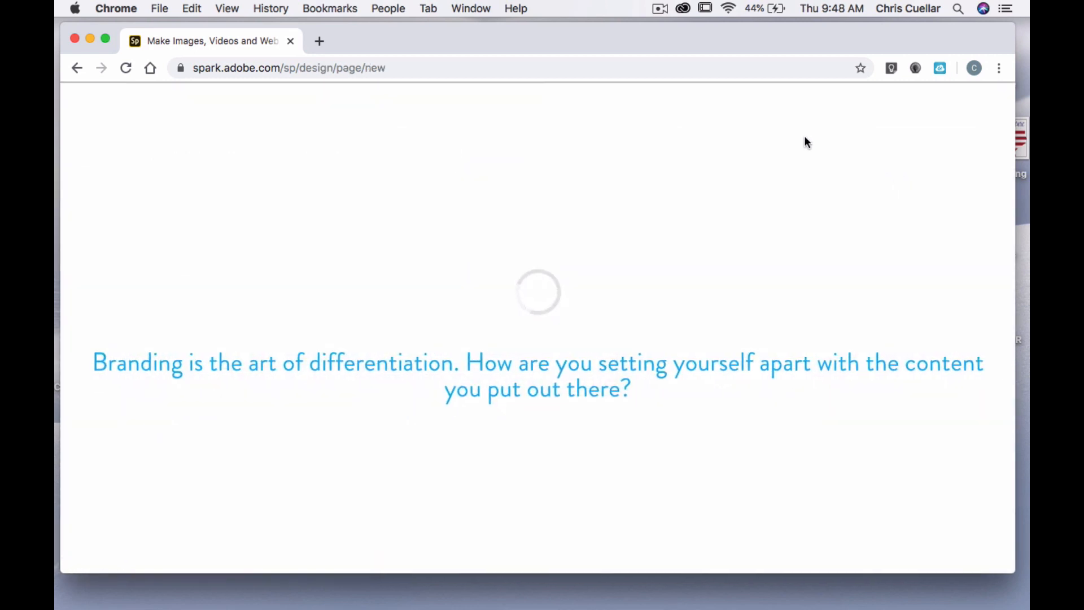
pyautogui.moveTo(626, 42); pyautogui.dragTo(630, 41)
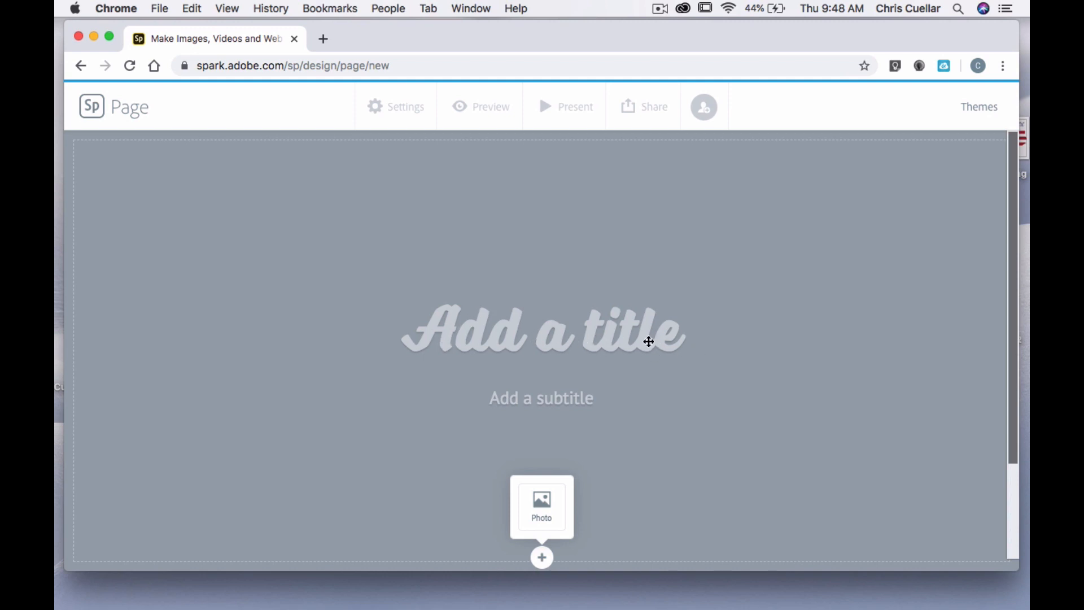
# Try the Storybook and Trek themes on the page
pyautogui.click(982, 111)
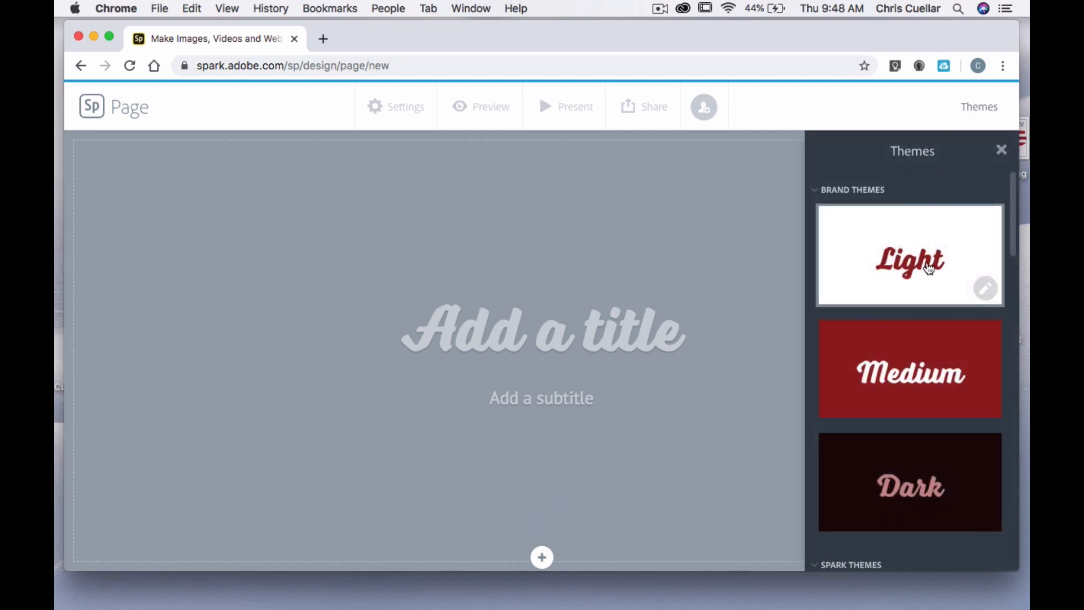
pyautogui.scroll(-5, 879, 389)
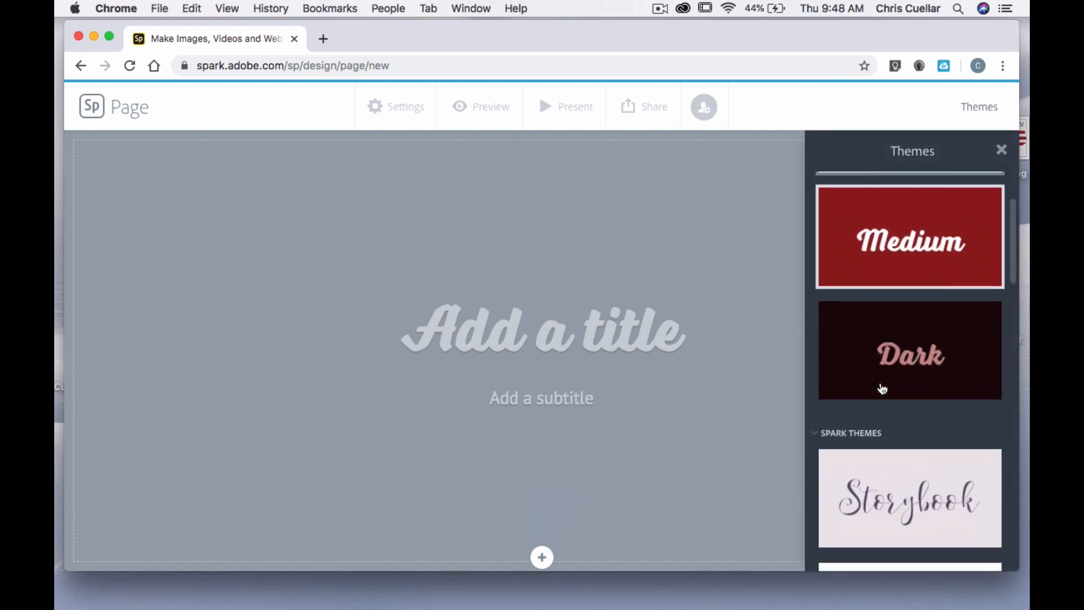
pyautogui.click(886, 344)
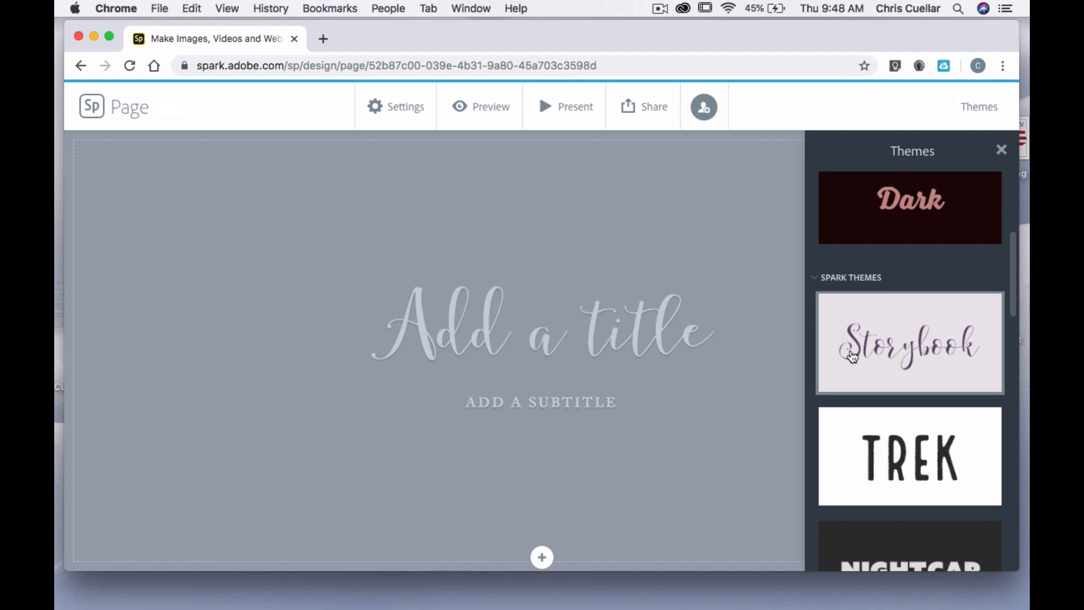
pyautogui.scroll(-3, 898, 355)
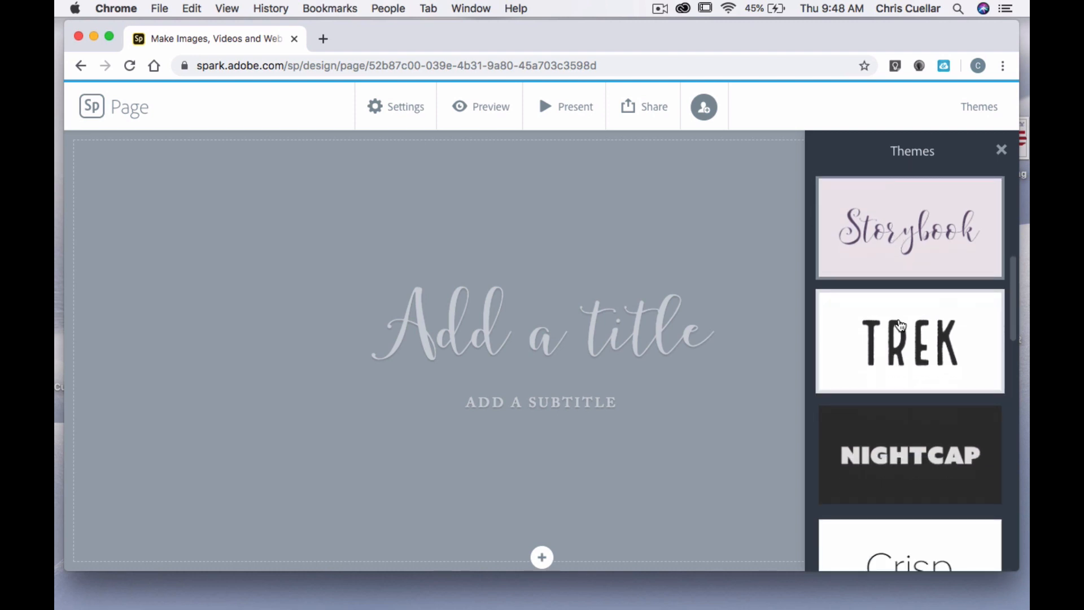
pyautogui.click(899, 327)
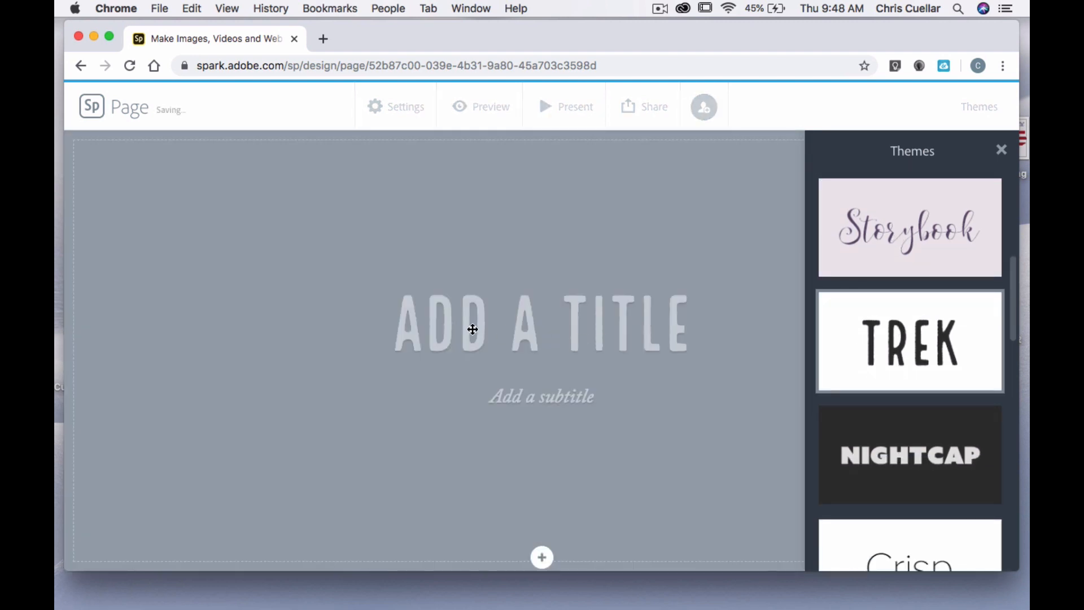
pyautogui.scroll(-3, 909, 399)
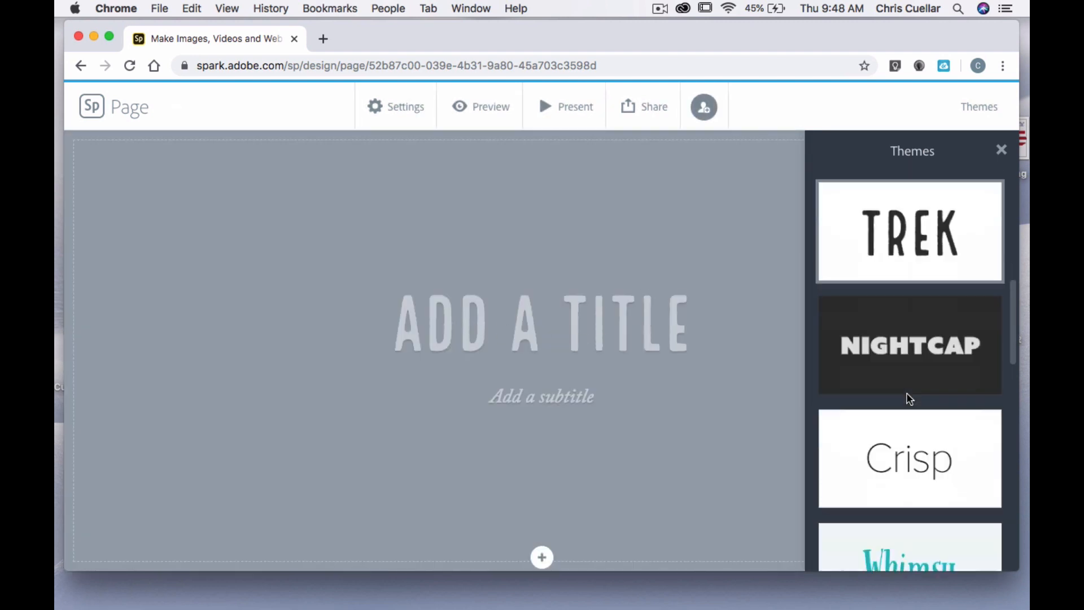
pyautogui.scroll(-3, 908, 400)
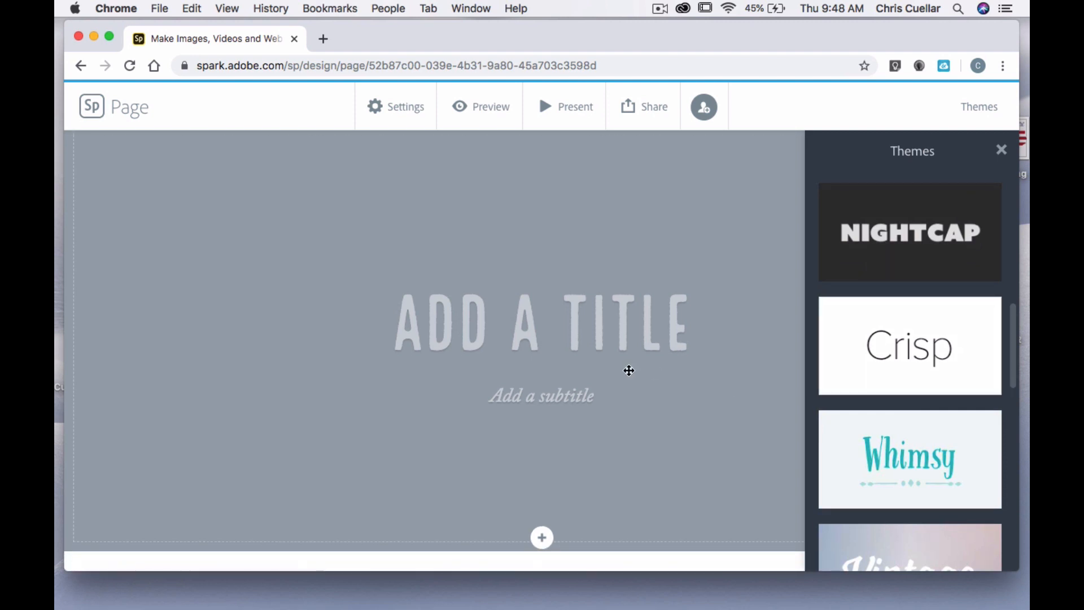
pyautogui.click(628, 371)
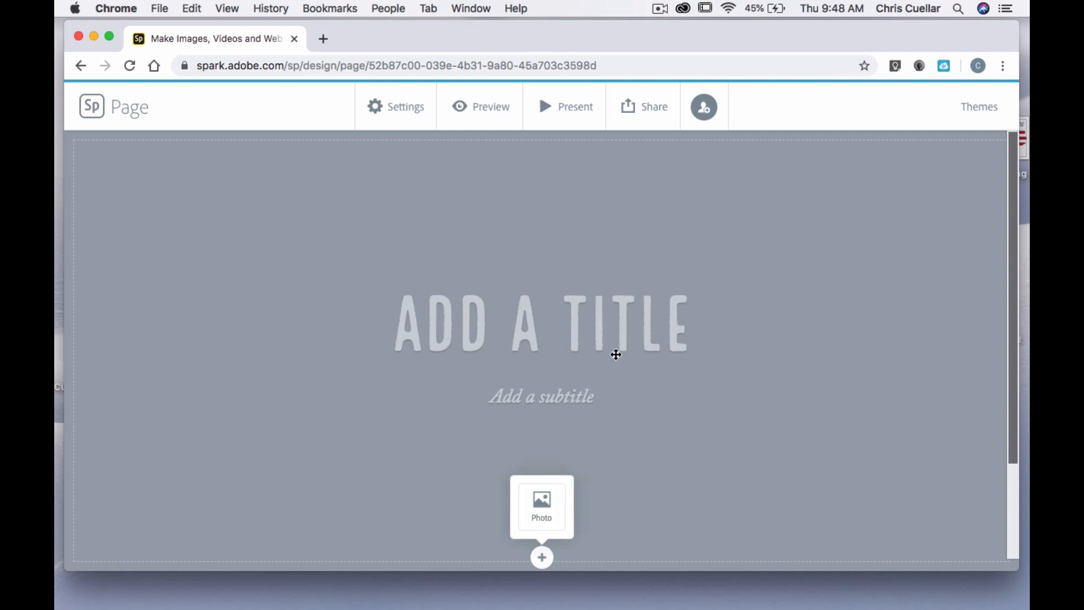
# Try the Whimsy and Baldwin themes and apply the Tereza theme to the page
pyautogui.click(980, 113)
pyautogui.scroll(-3, 893, 367)
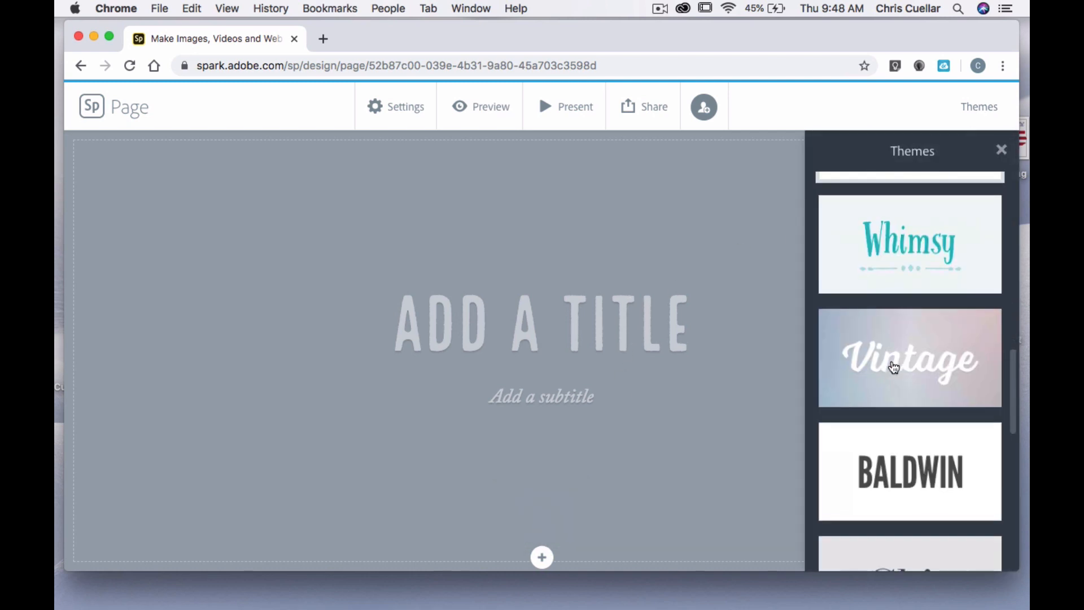
pyautogui.click(895, 251)
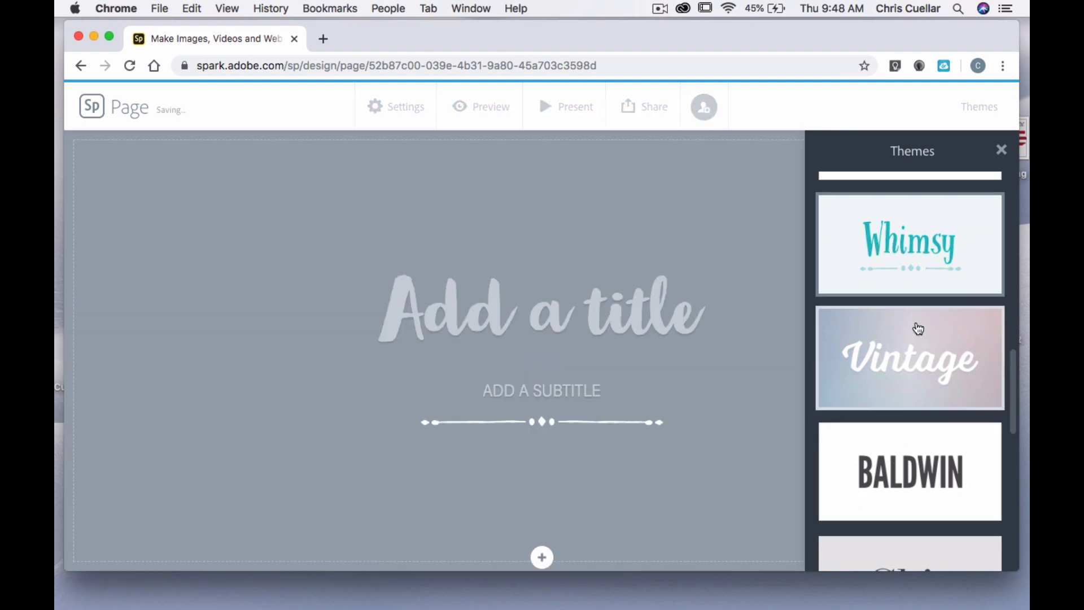
pyautogui.click(911, 476)
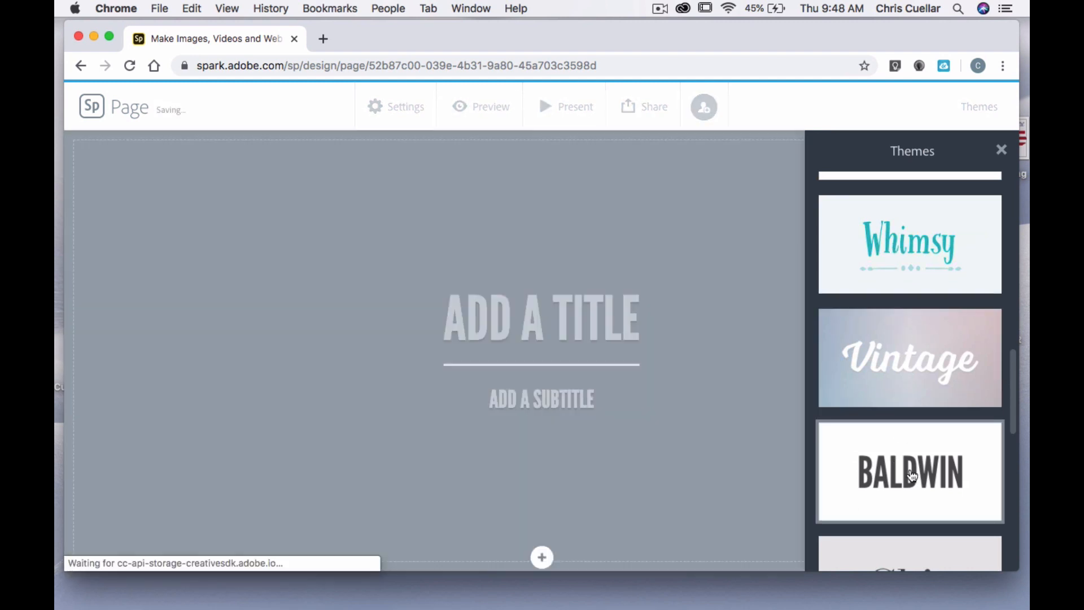
pyautogui.scroll(-5, 903, 429)
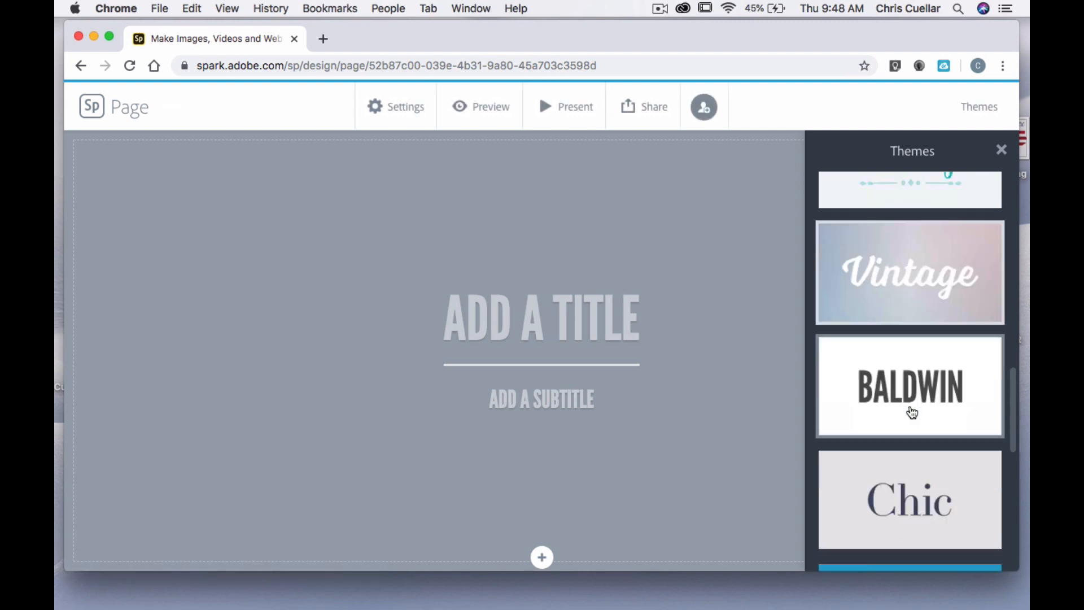
pyautogui.click(912, 412)
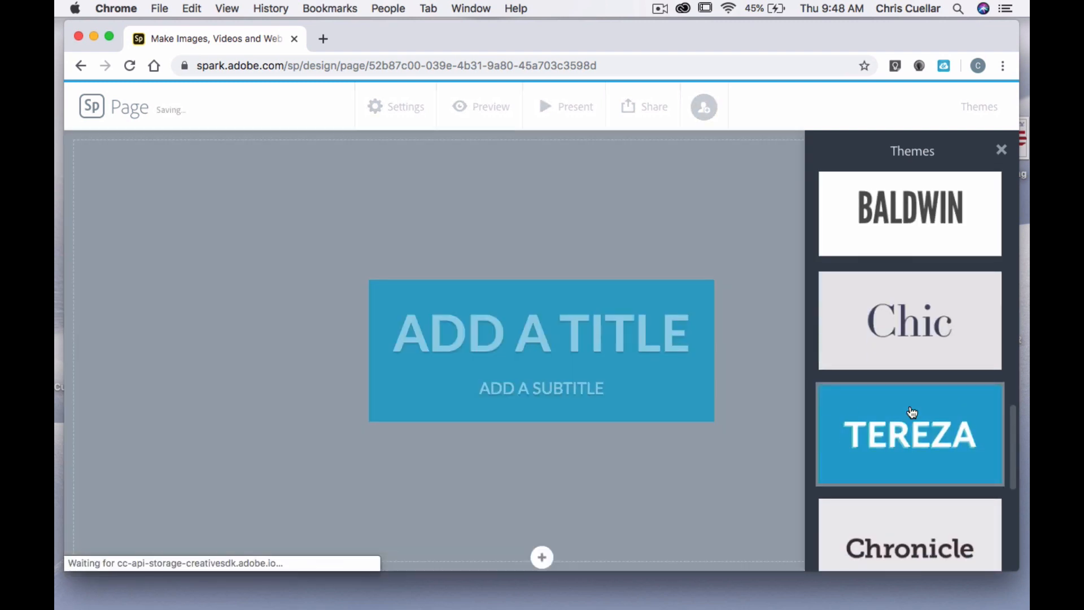
# Enter "THIS IS MY TITLE" as the page title
pyautogui.click(601, 322)
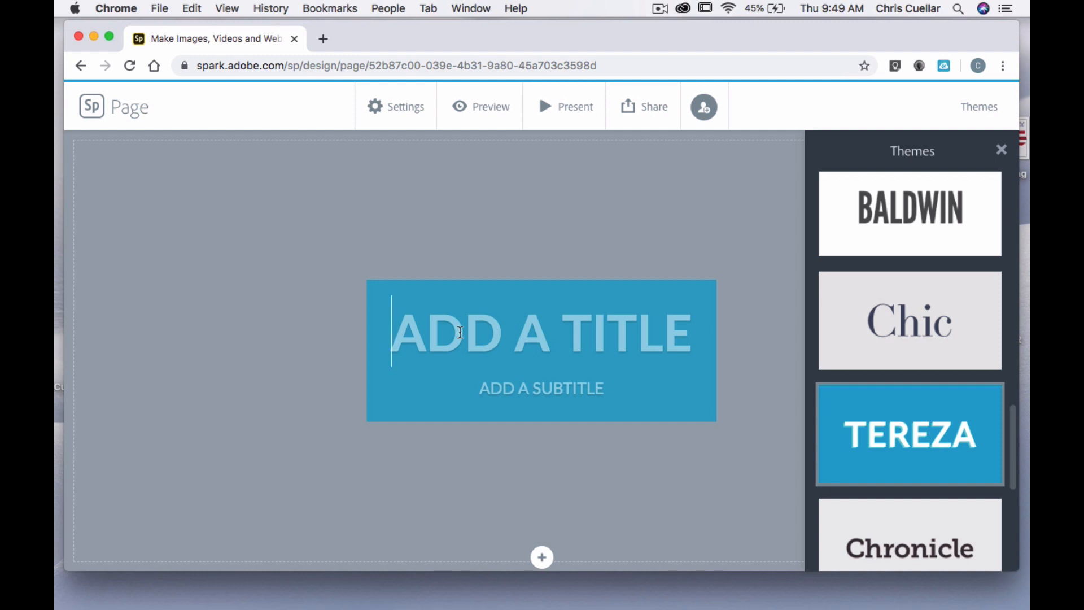
pyautogui.write('THIS')
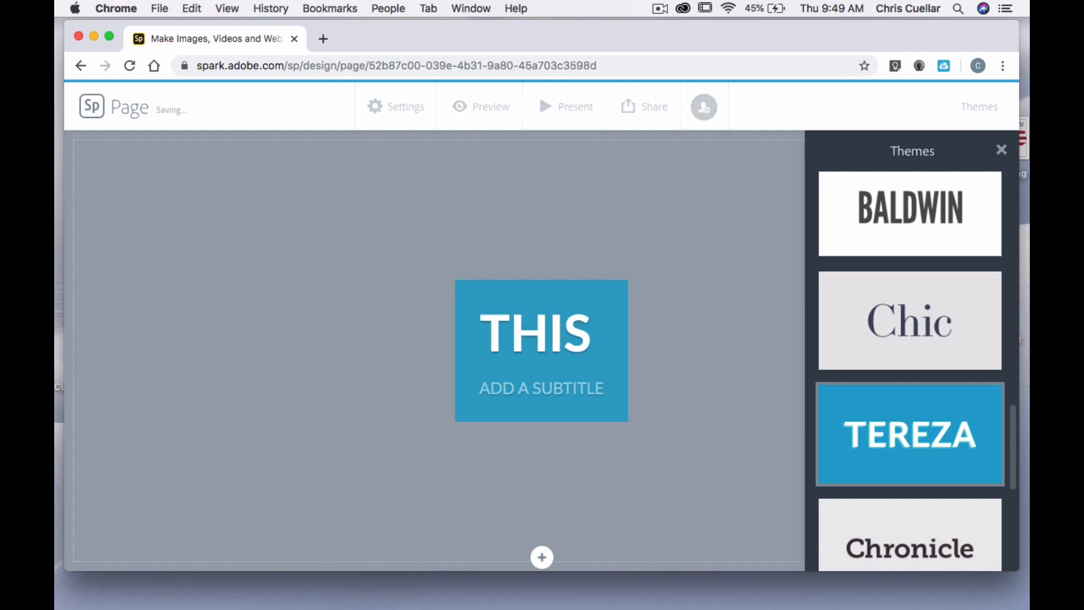
pyautogui.write(' IS MY')
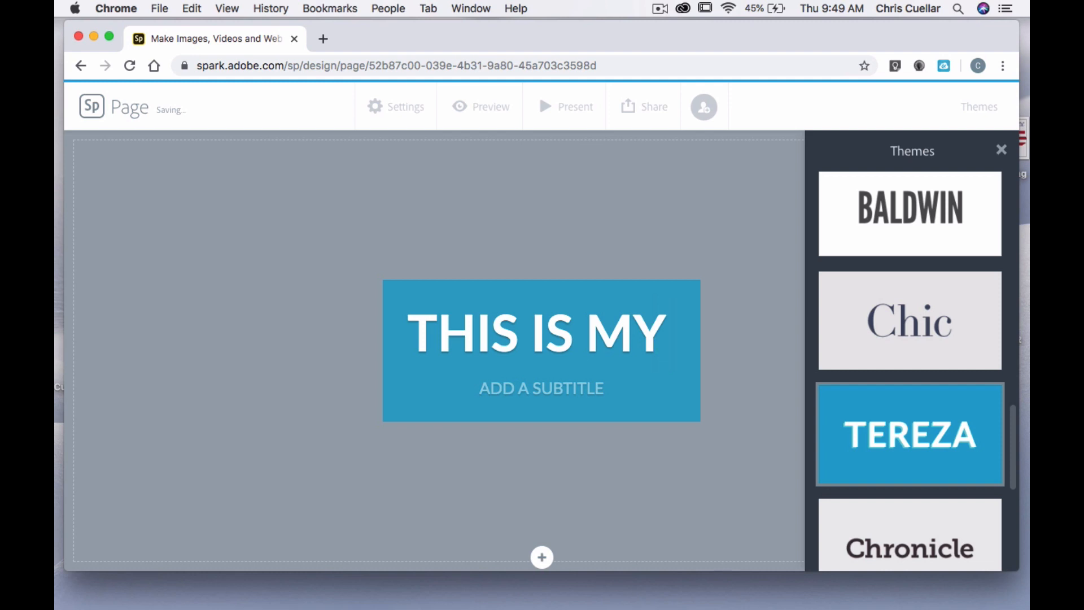
pyautogui.write(' TITLE')
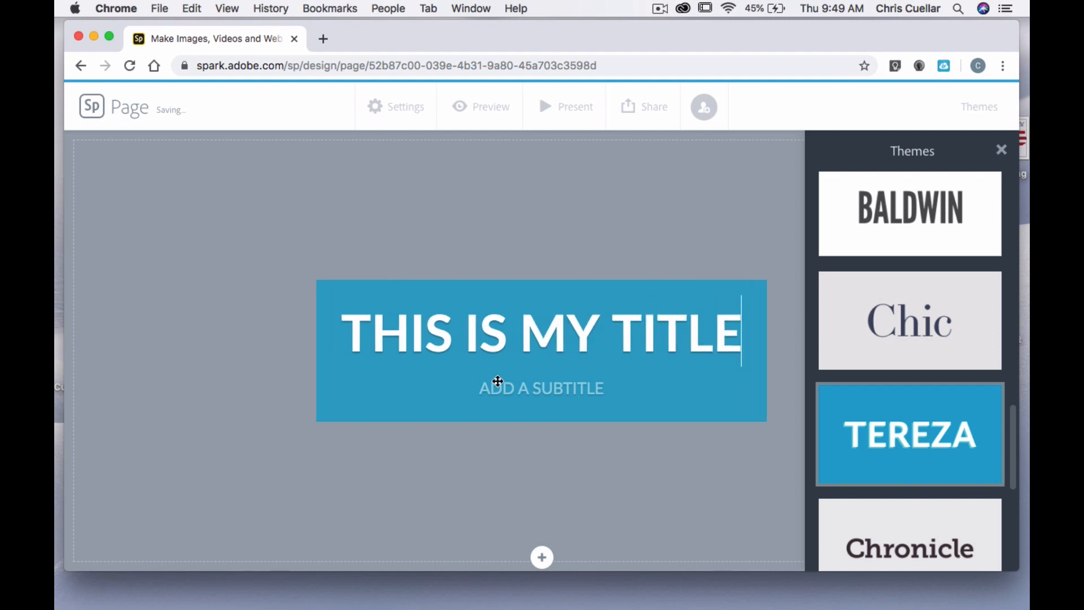
# Fill in the subtitle with "BY" followed by the author's full name and close the theme choices
pyautogui.click(512, 389)
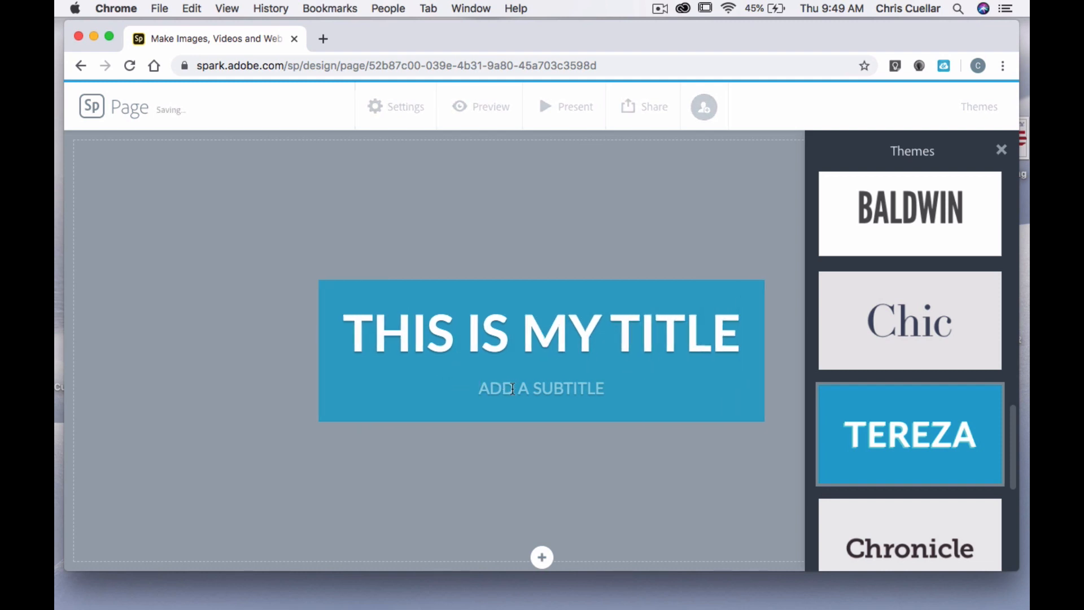
pyautogui.write('BY CHRIS CULL')
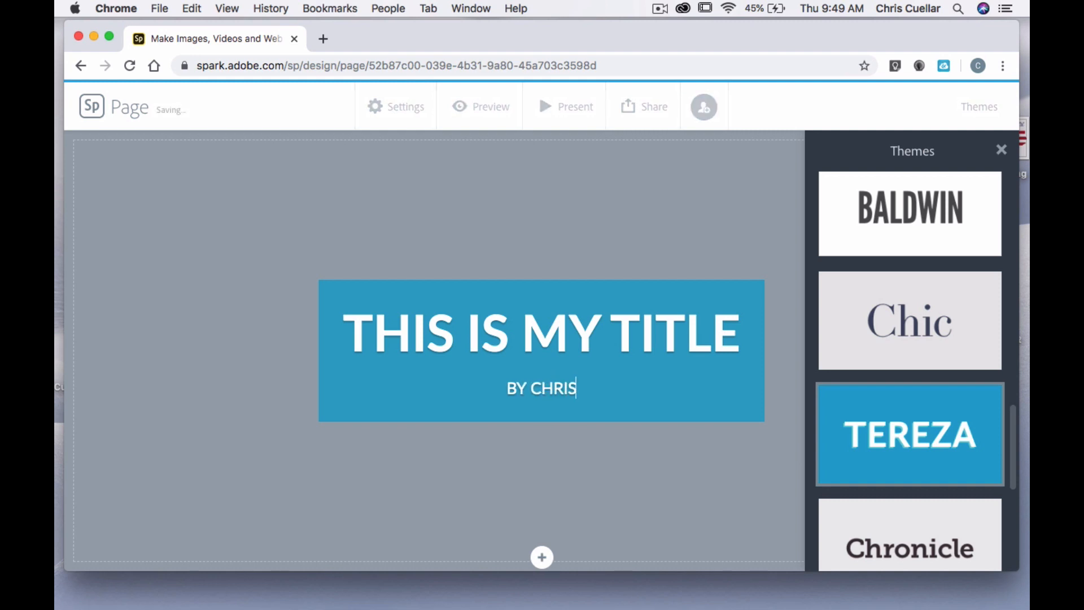
pyautogui.press('BackSpace')
pyautogui.press('BackSpace')
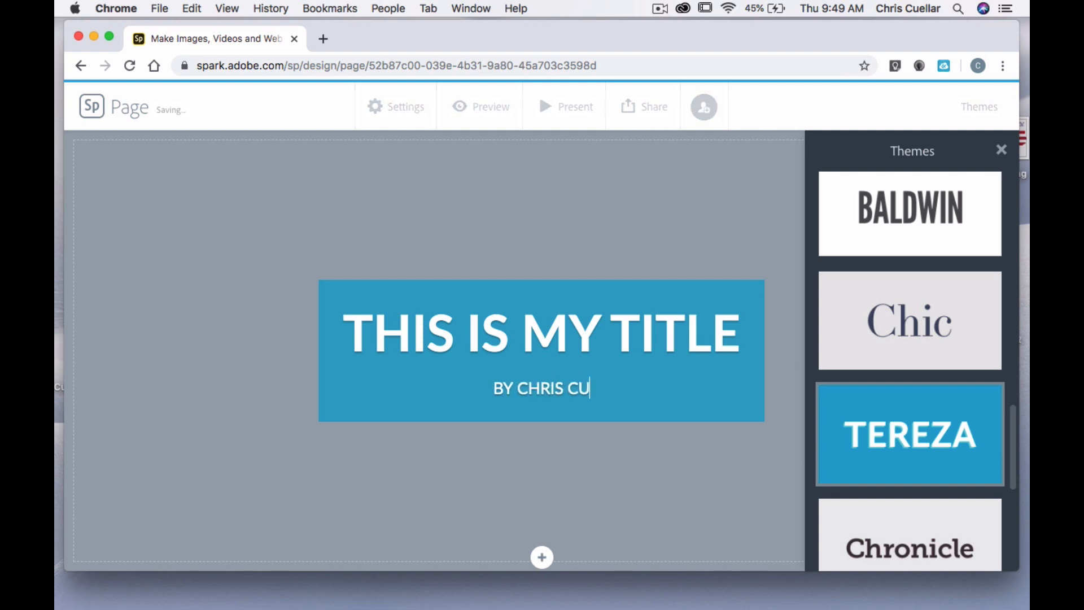
pyautogui.write('ELLAR')
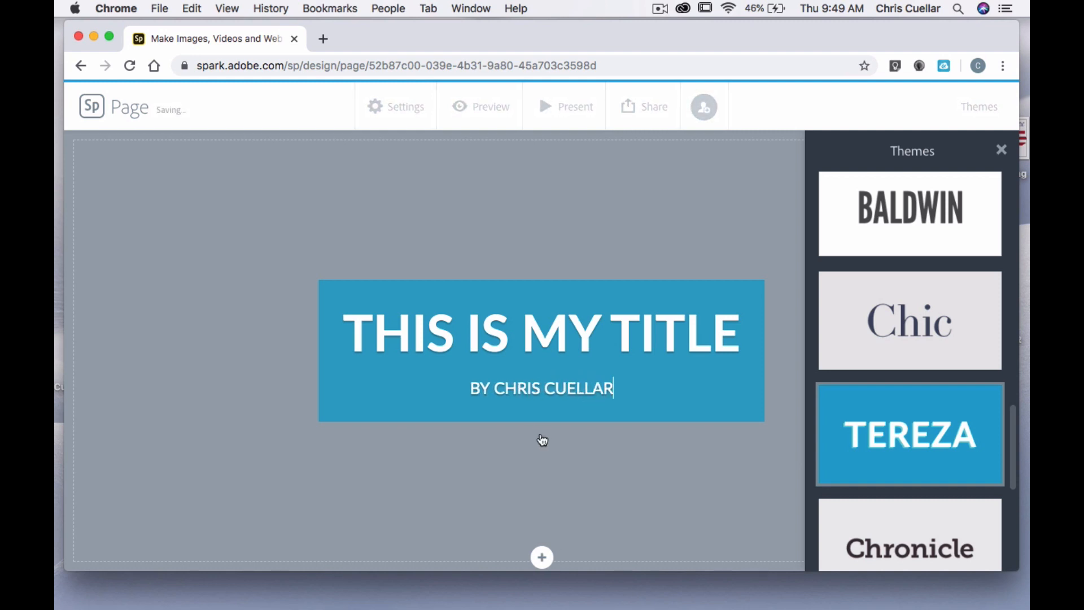
pyautogui.click(653, 491)
pyautogui.scroll(1, 654, 489)
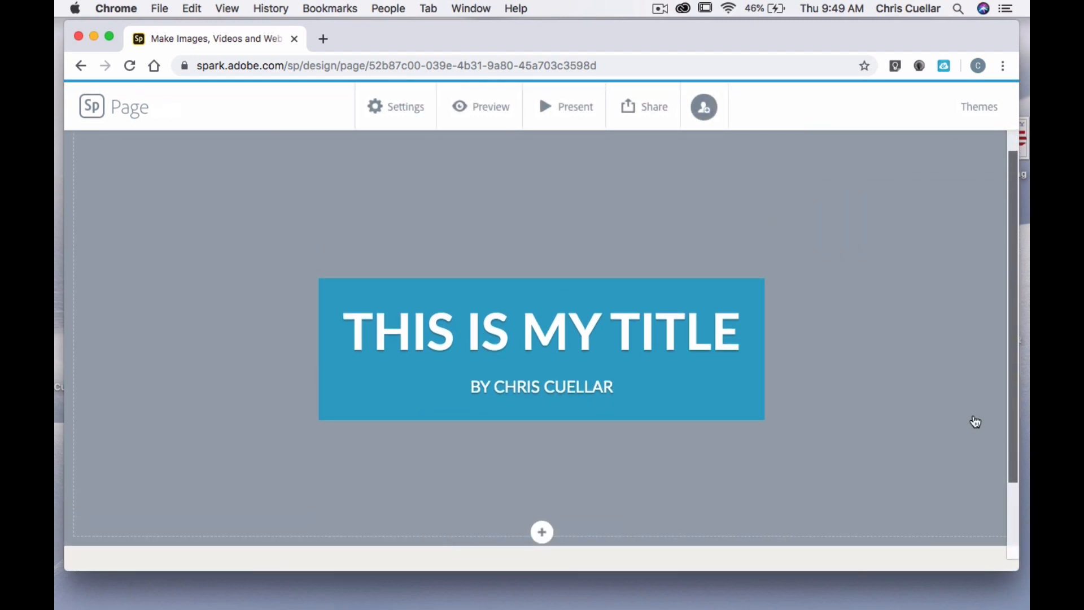
# Start adding a photo to the title section and search the free photos for "idea"
pyautogui.click(543, 532)
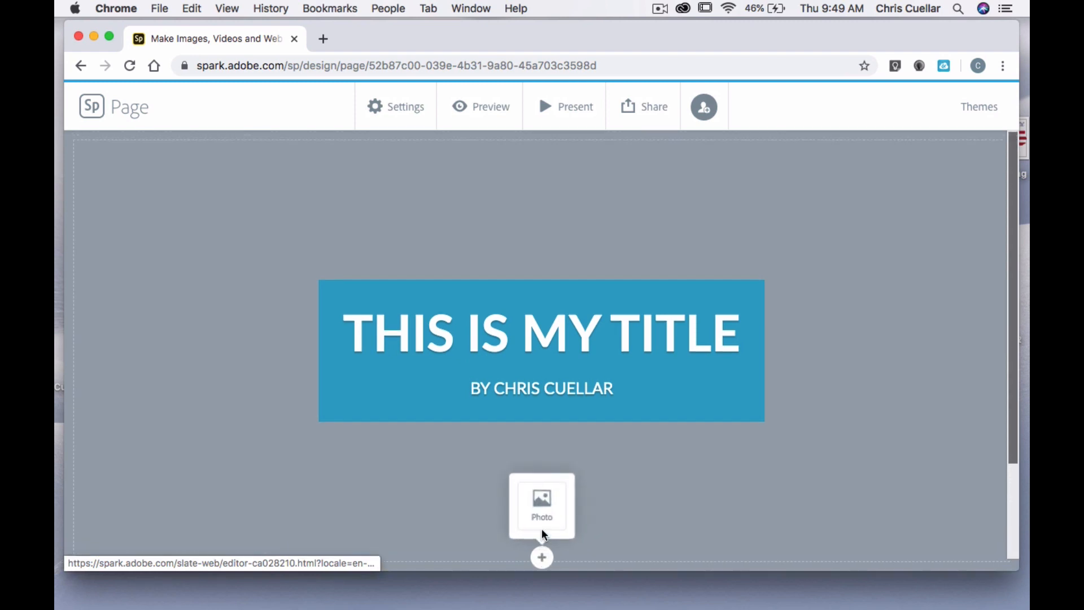
pyautogui.click(541, 499)
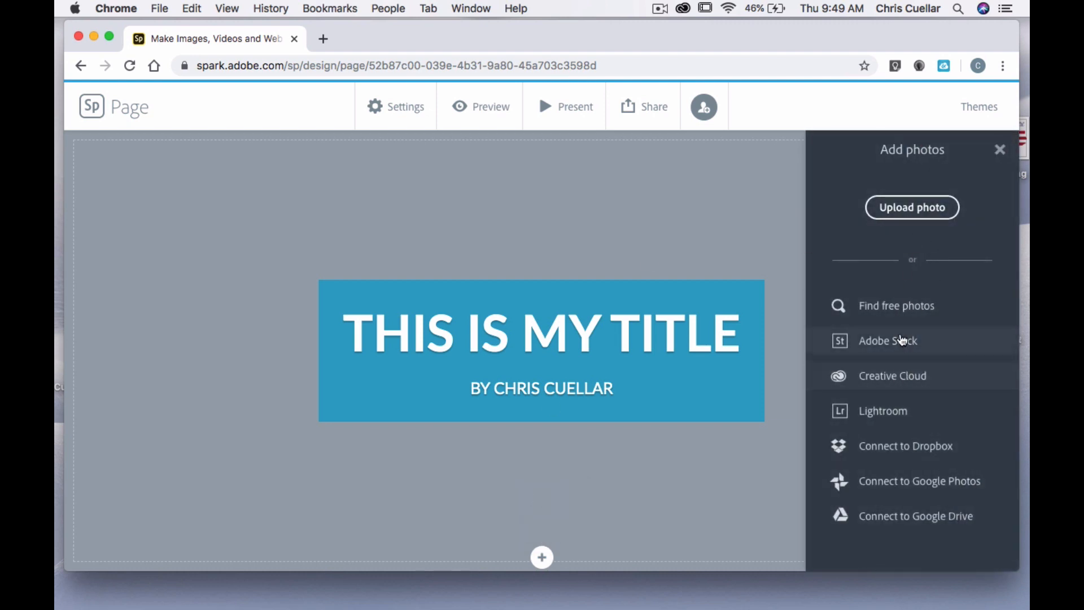
pyautogui.click(902, 307)
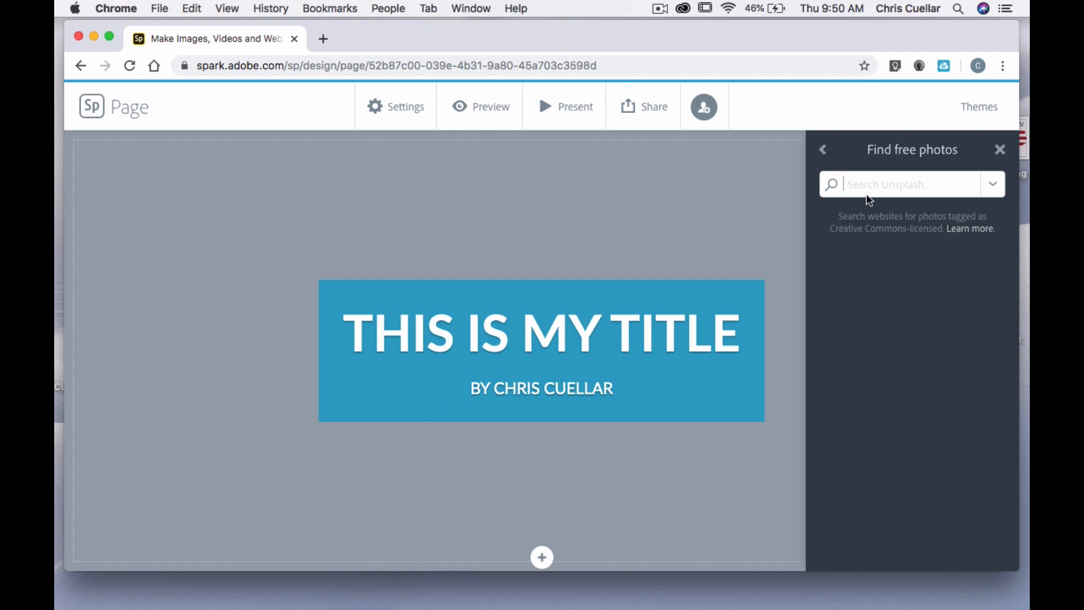
pyautogui.write('idea')
pyautogui.press('Return')
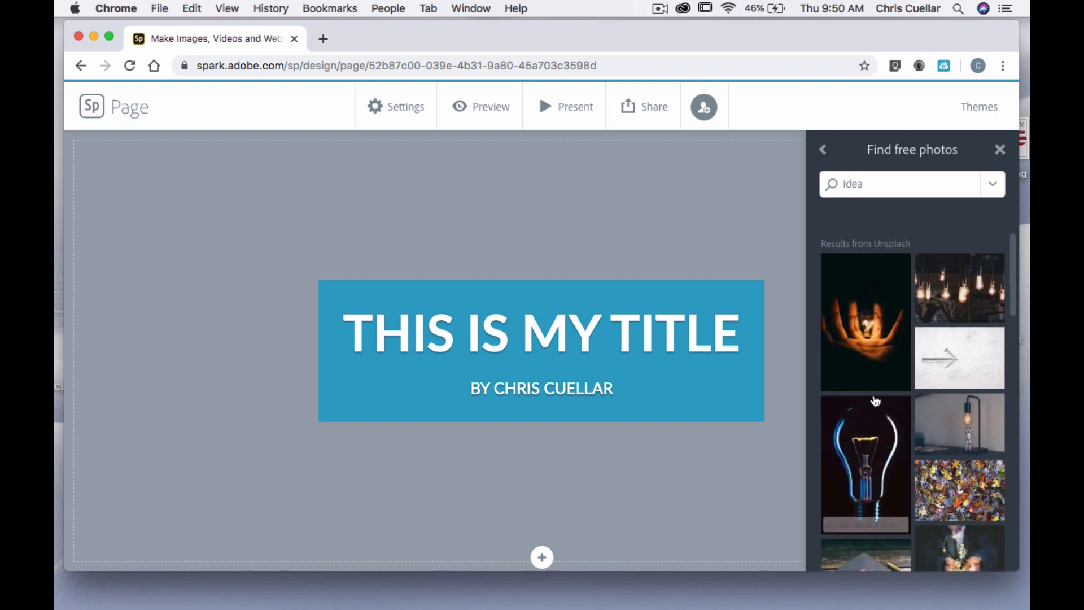
# Use the photo of hands cupping a glowing light bulb as the title background and close the photo options
pyautogui.click(872, 331)
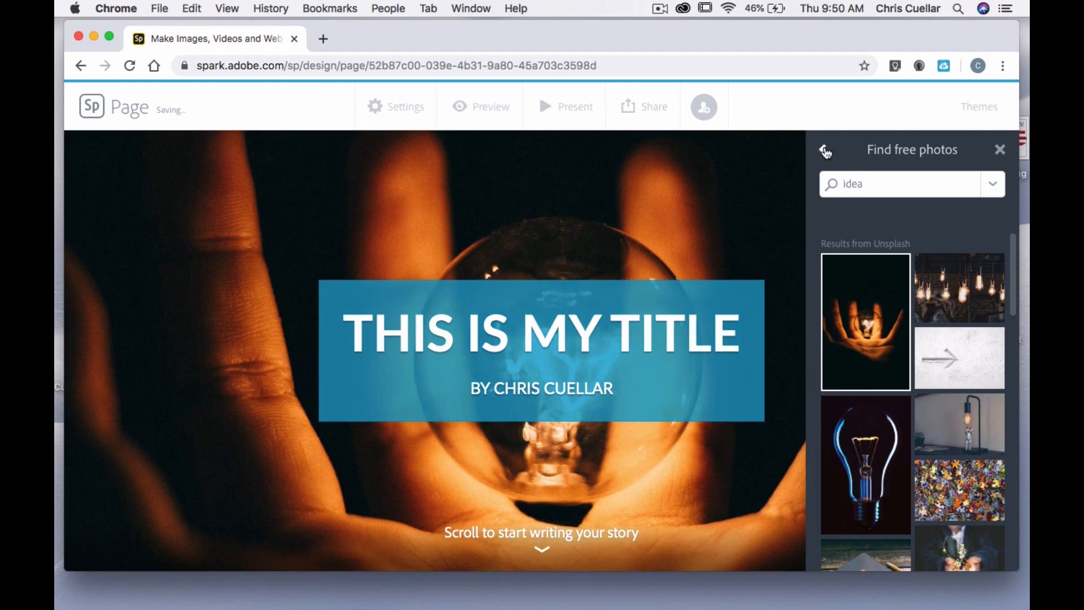
pyautogui.click(824, 150)
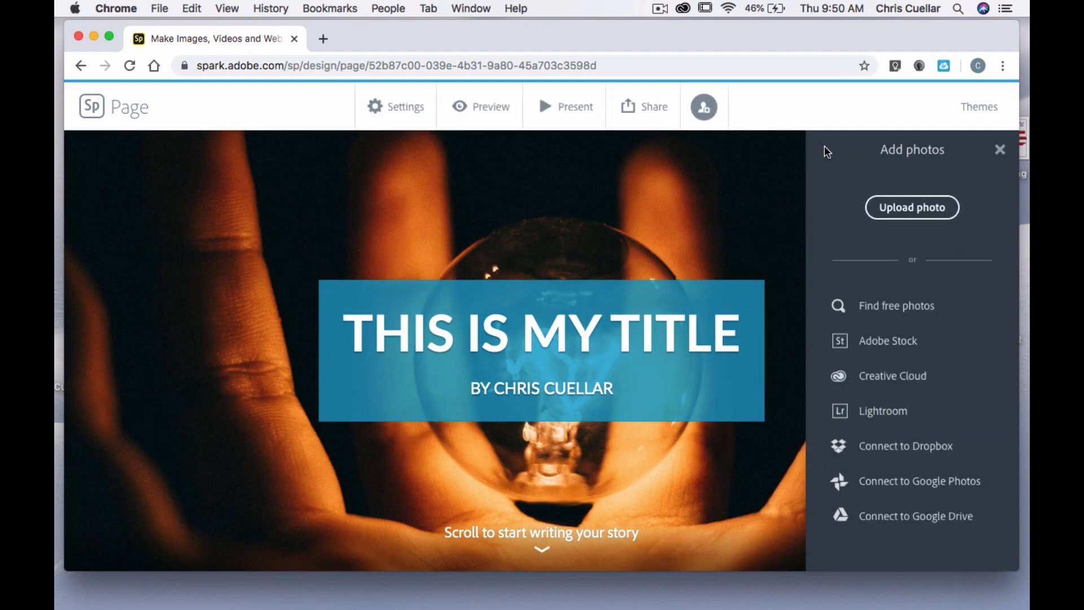
pyautogui.click(999, 151)
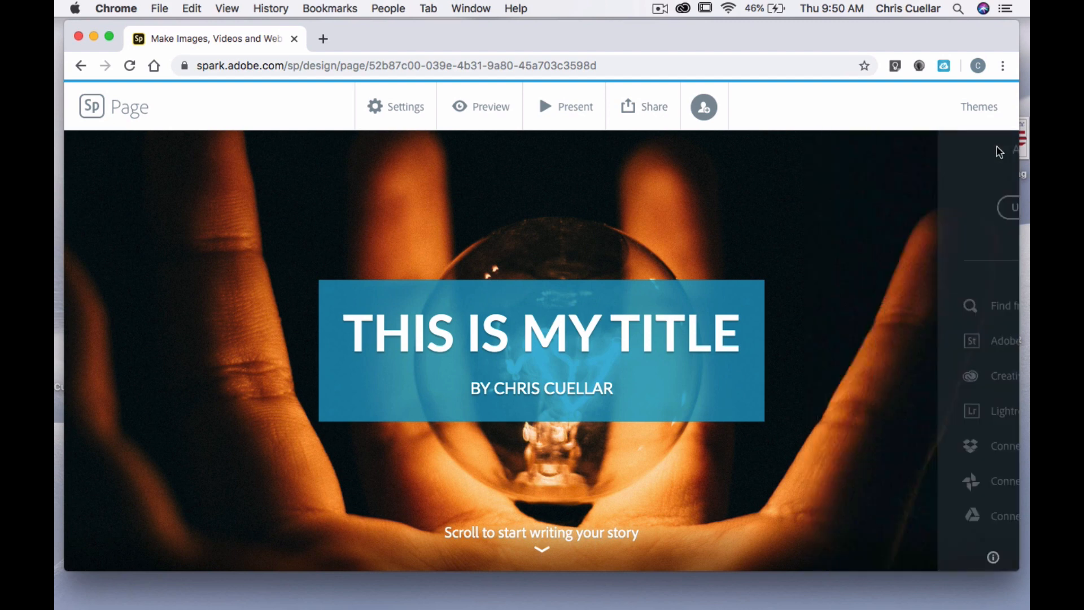
pyautogui.scroll(-3, 821, 378)
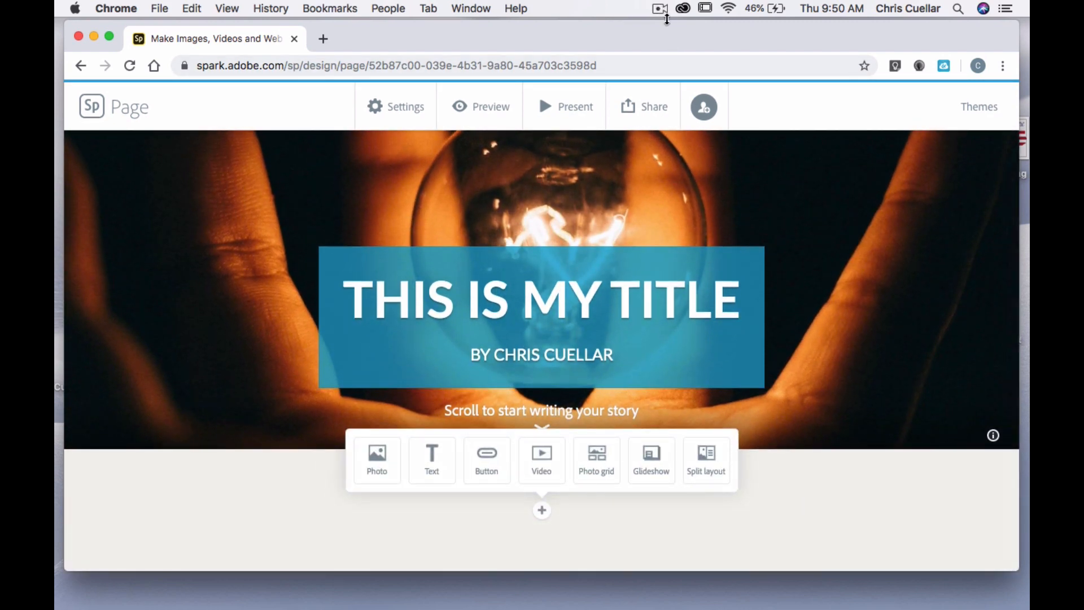
pyautogui.click(660, 9)
pyautogui.click(680, 53)
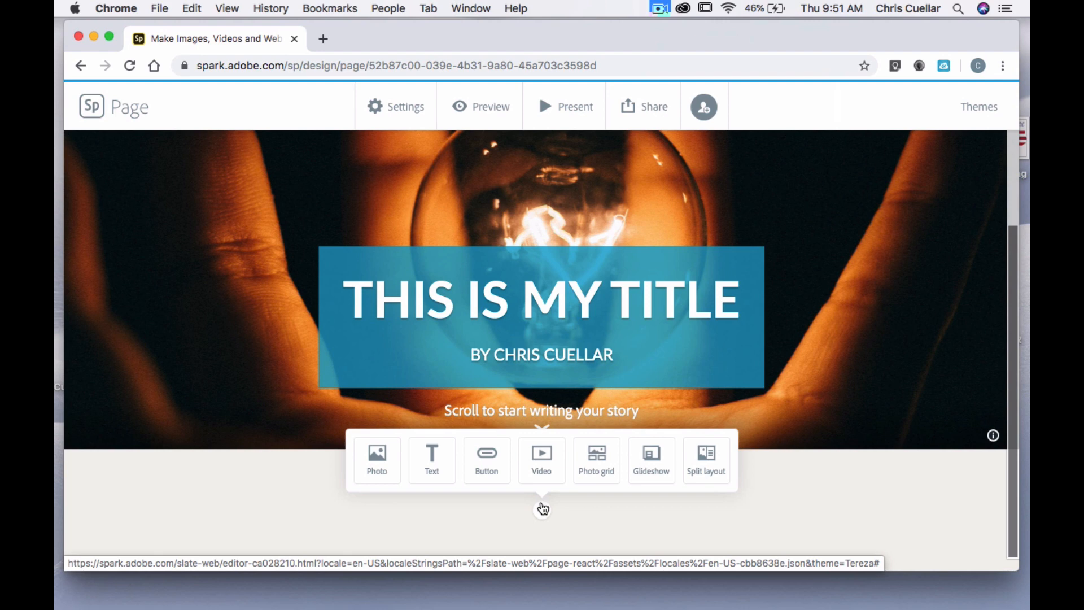
# Add an empty text block below the title section
pyautogui.click(433, 458)
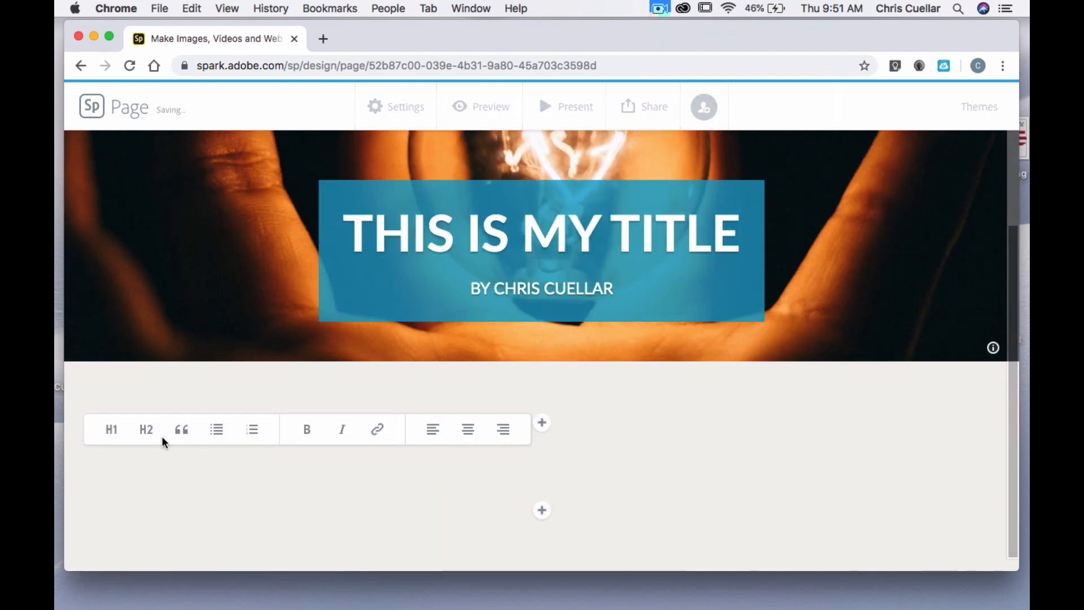
# Fill the new text block with the H1 heading "This is how I use a webpage in my class..I use it for daily journals"
pyautogui.click(144, 436)
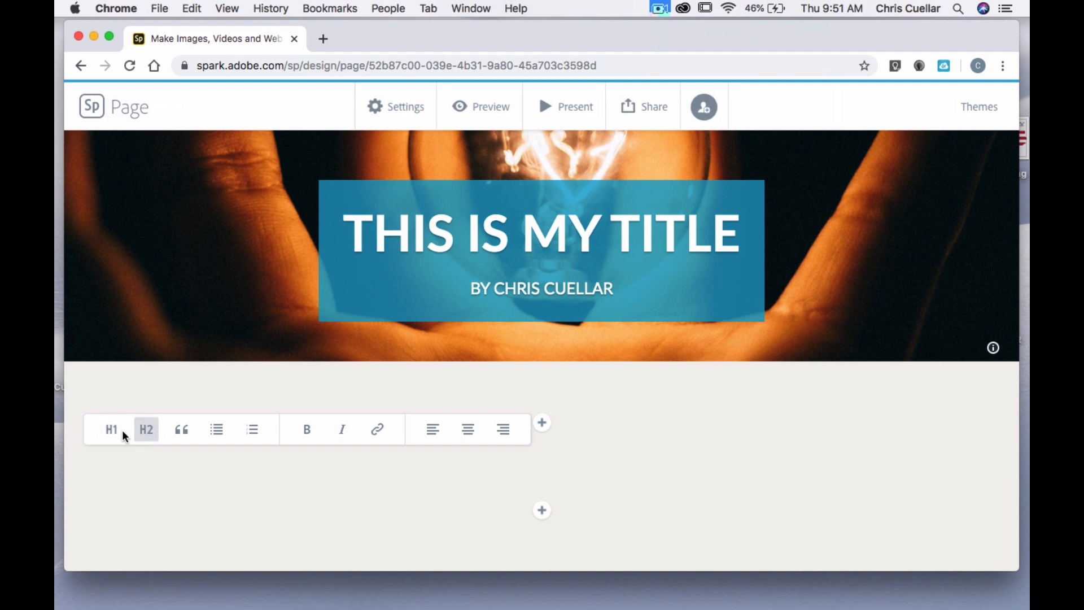
pyautogui.click(146, 438)
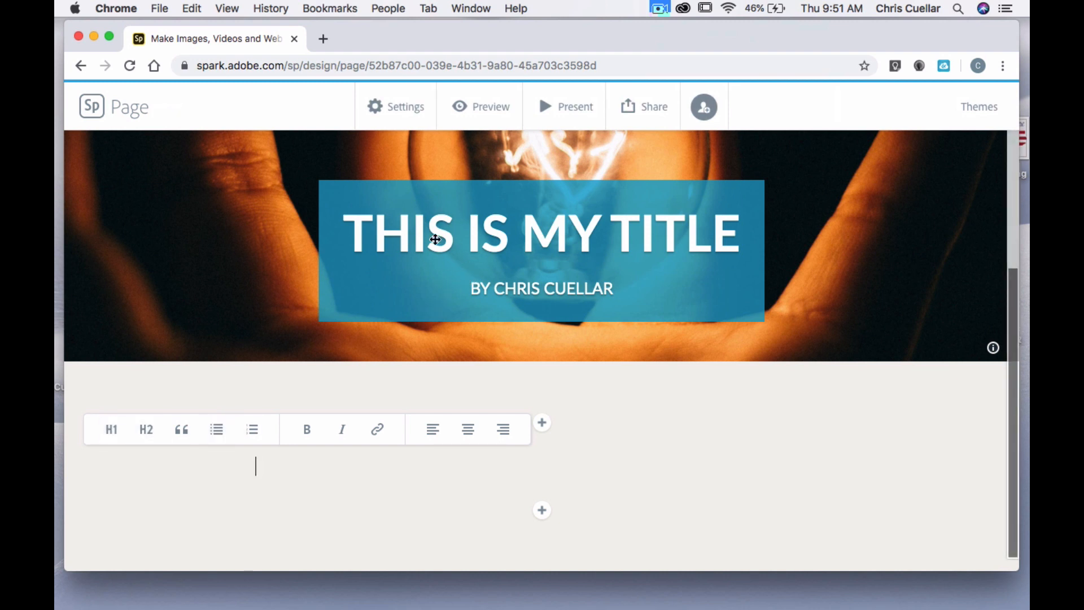
pyautogui.click(111, 431)
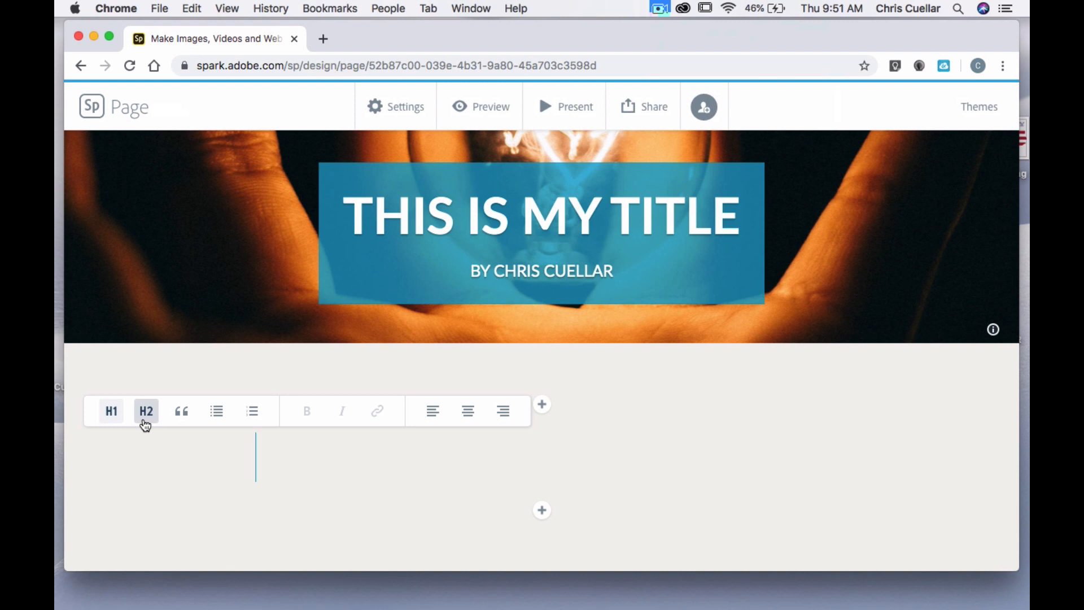
pyautogui.write('Th')
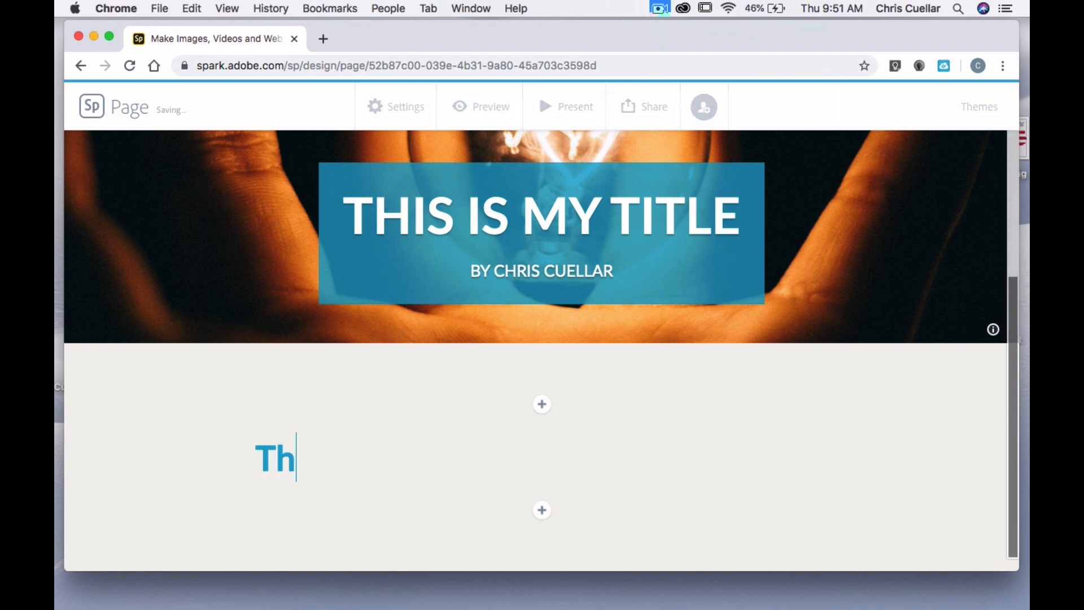
pyautogui.write('is is how i')
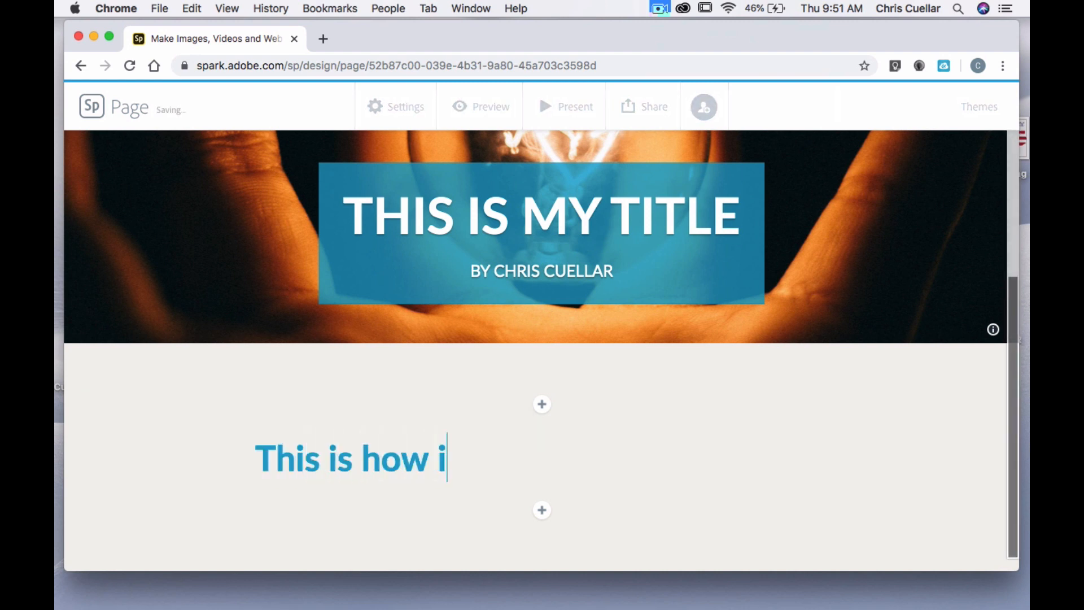
pyautogui.press('BackSpace')
pyautogui.write('I use a webpa')
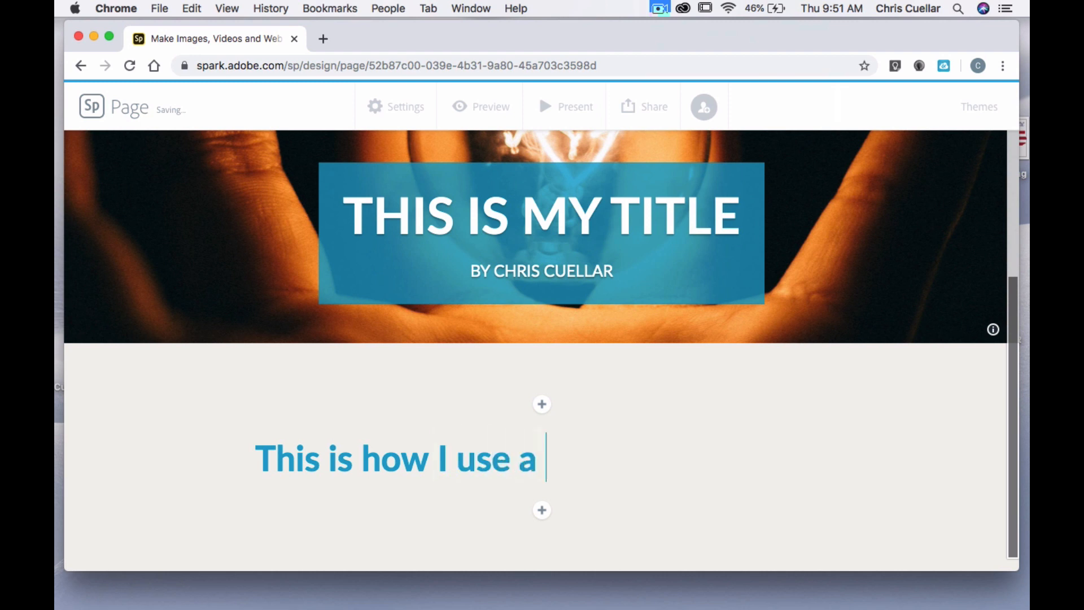
pyautogui.write('in ')
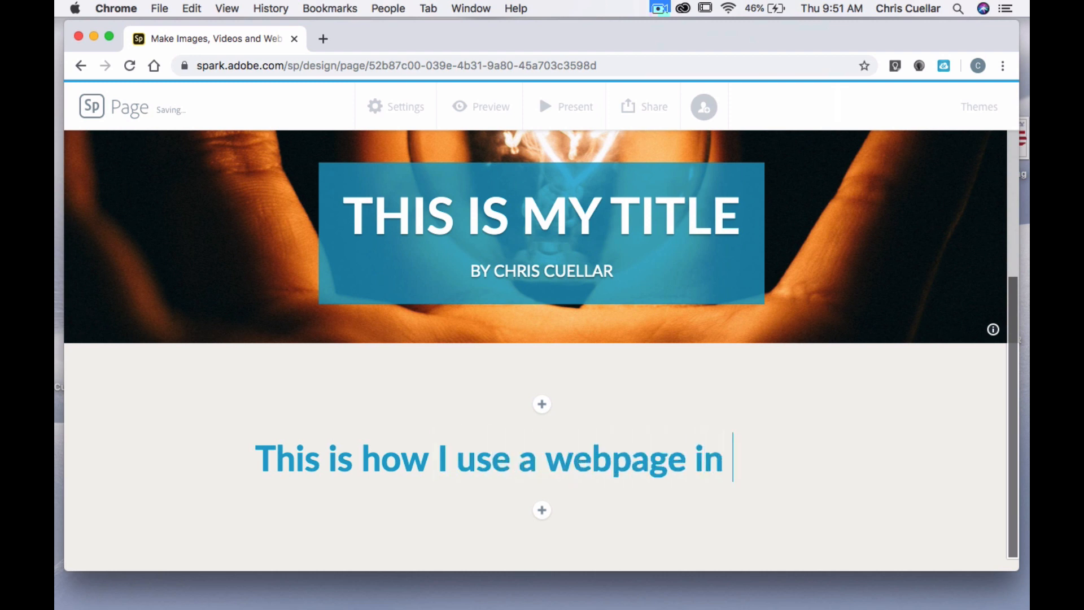
pyautogui.write('my class..')
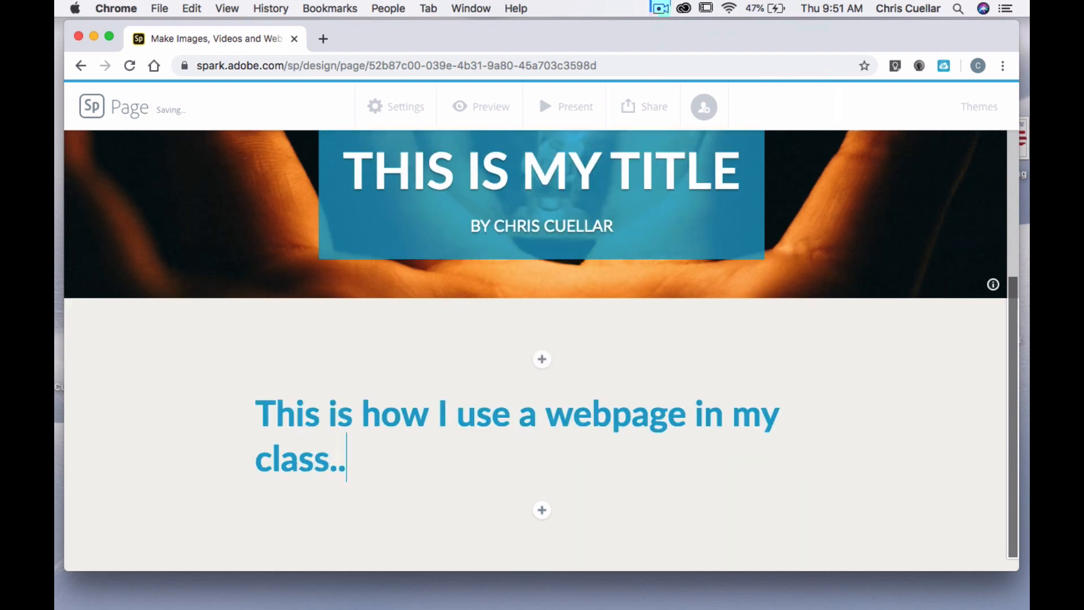
pyautogui.write('I use it for ')
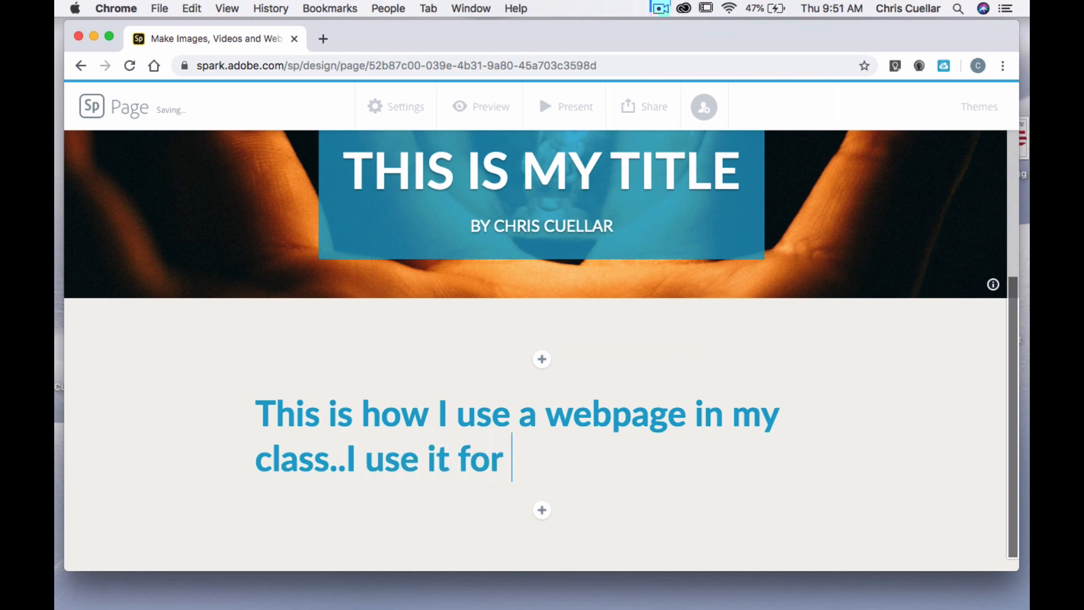
pyautogui.write('daily jo')
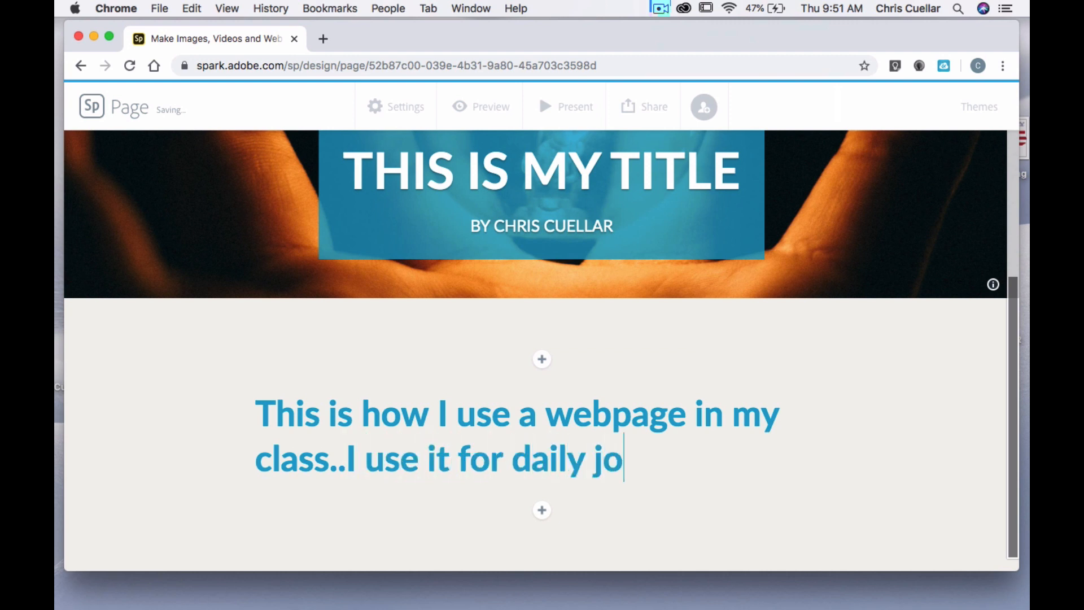
pyautogui.write('urnals')
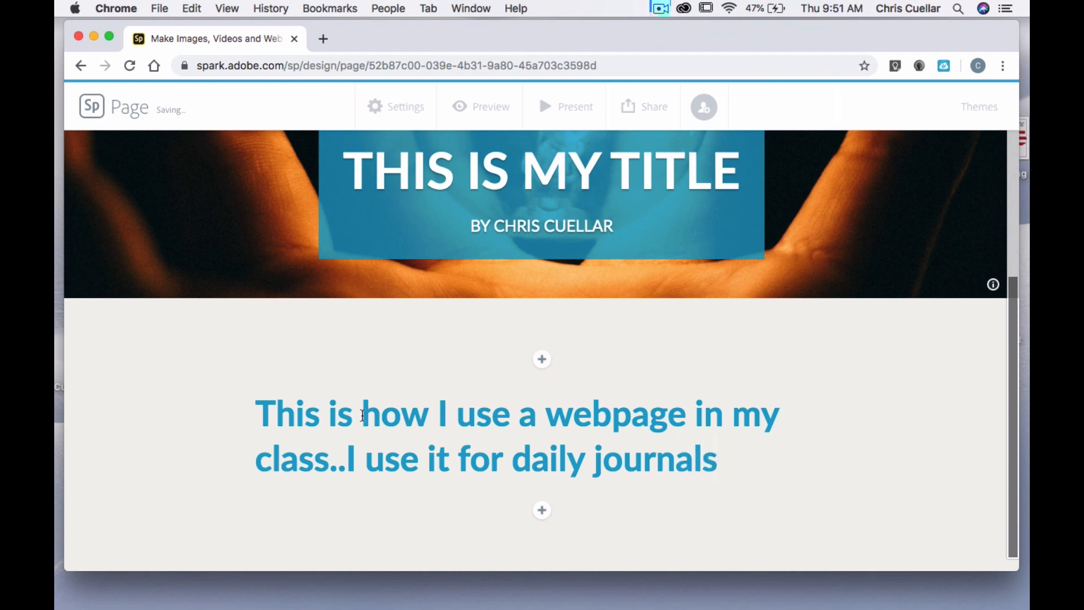
pyautogui.click(619, 387)
pyautogui.scroll(5, 619, 387)
pyautogui.scroll(-5, 619, 390)
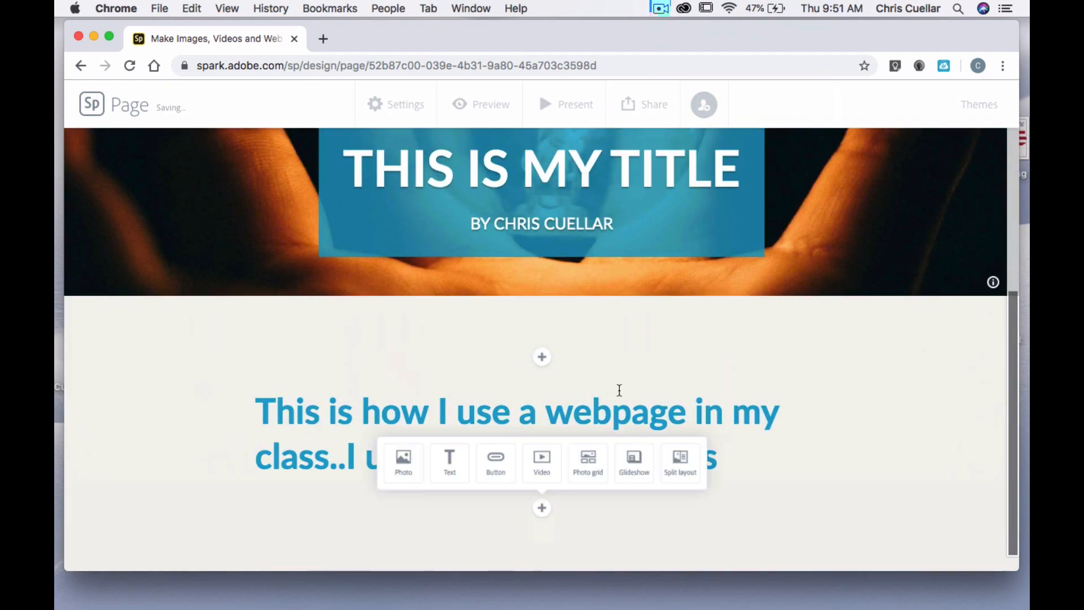
pyautogui.click(795, 416)
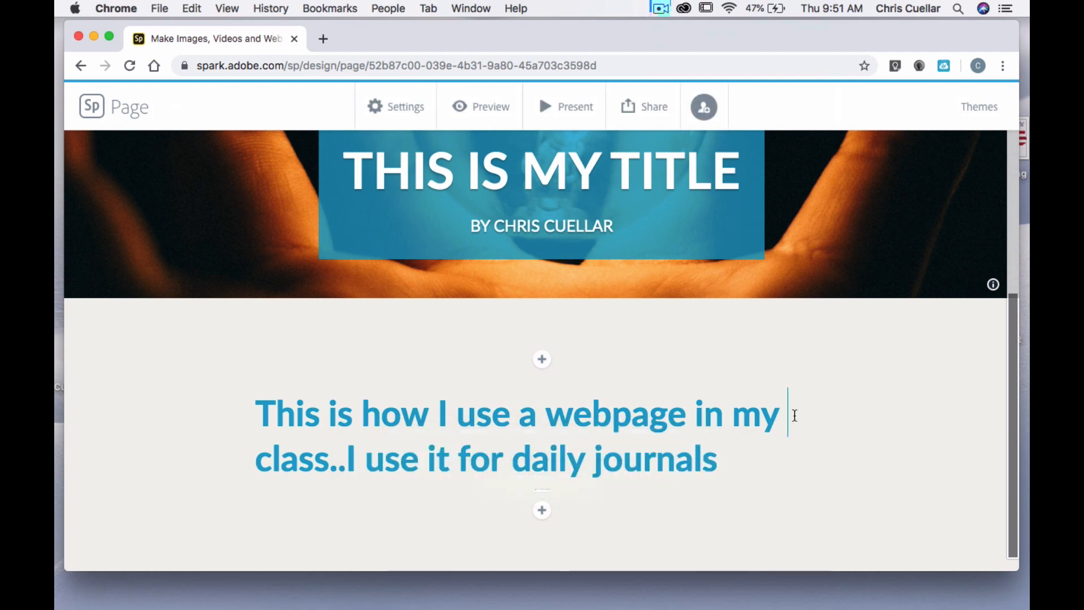
pyautogui.click(728, 459)
pyautogui.moveTo(728, 459); pyautogui.dragTo(252, 407)
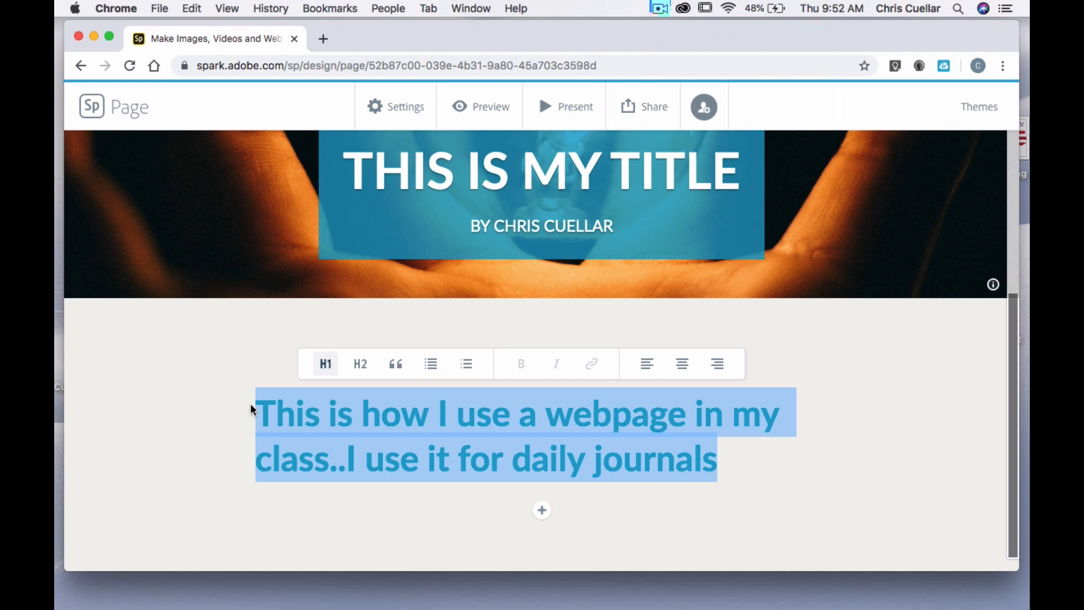
pyautogui.click(739, 462)
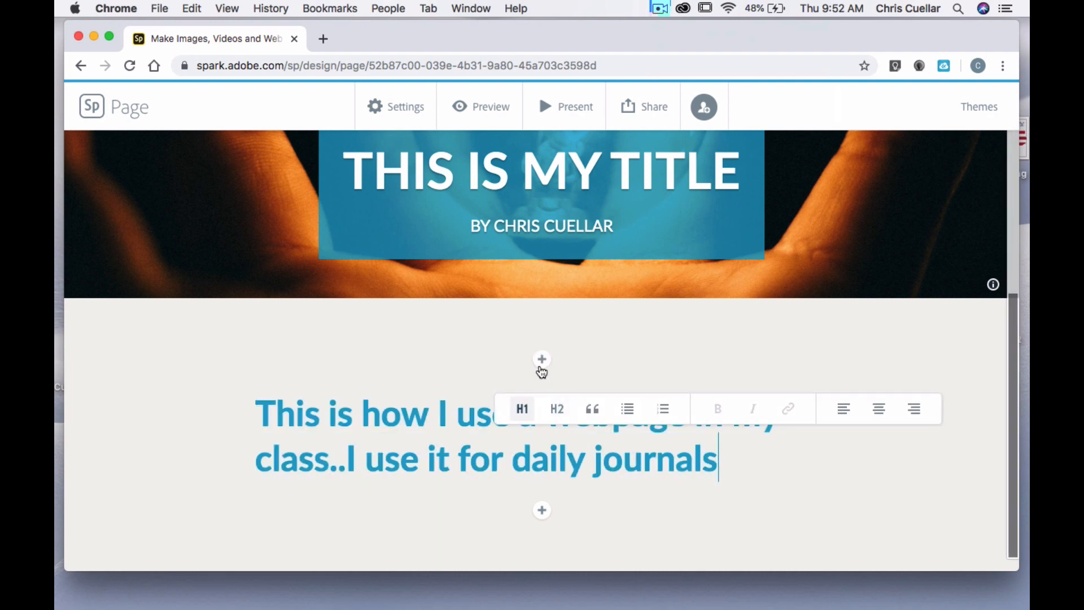
# Add a text block above the journals heading containing the date 11.14.19
pyautogui.click(541, 362)
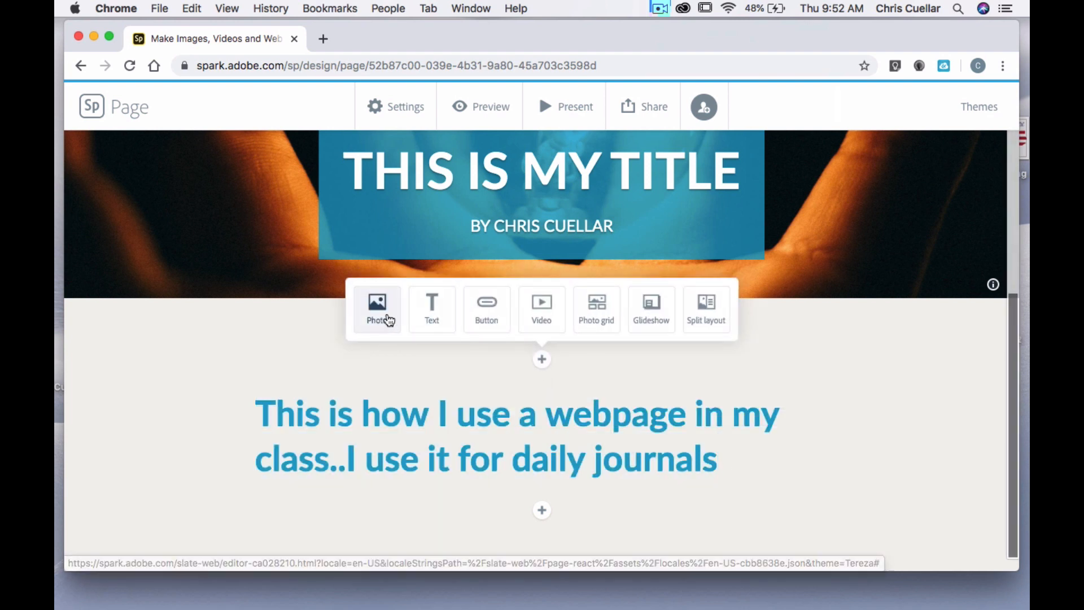
pyautogui.click(431, 309)
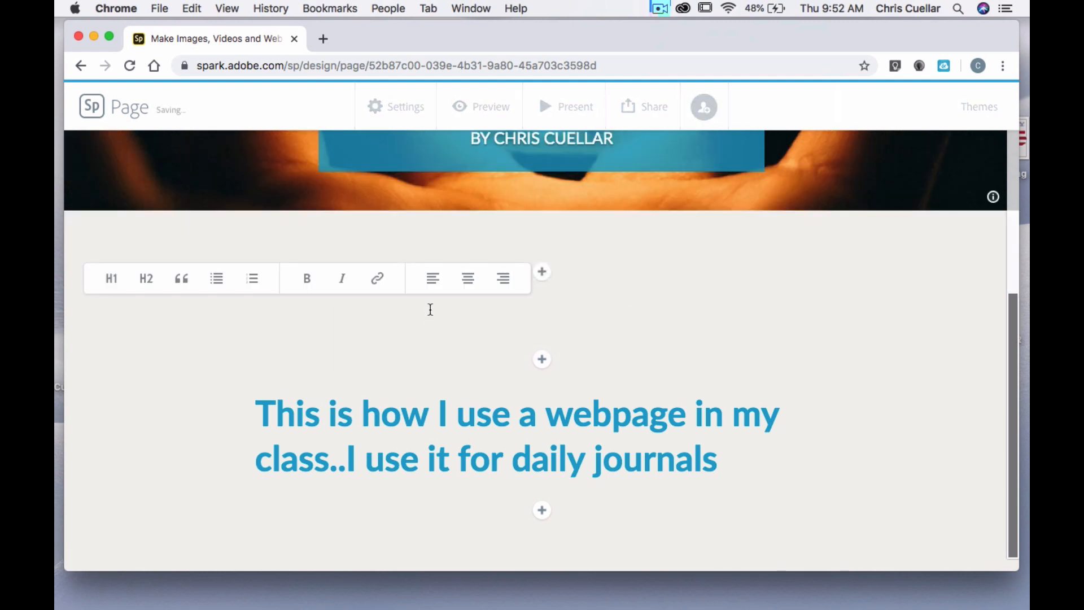
pyautogui.write('I')
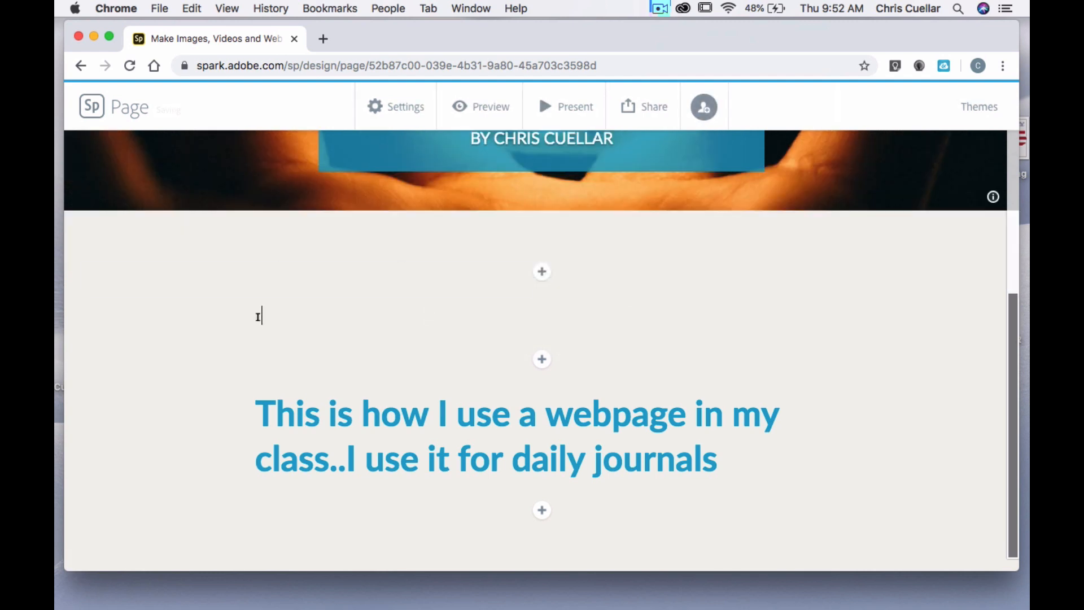
pyautogui.write('I.I')
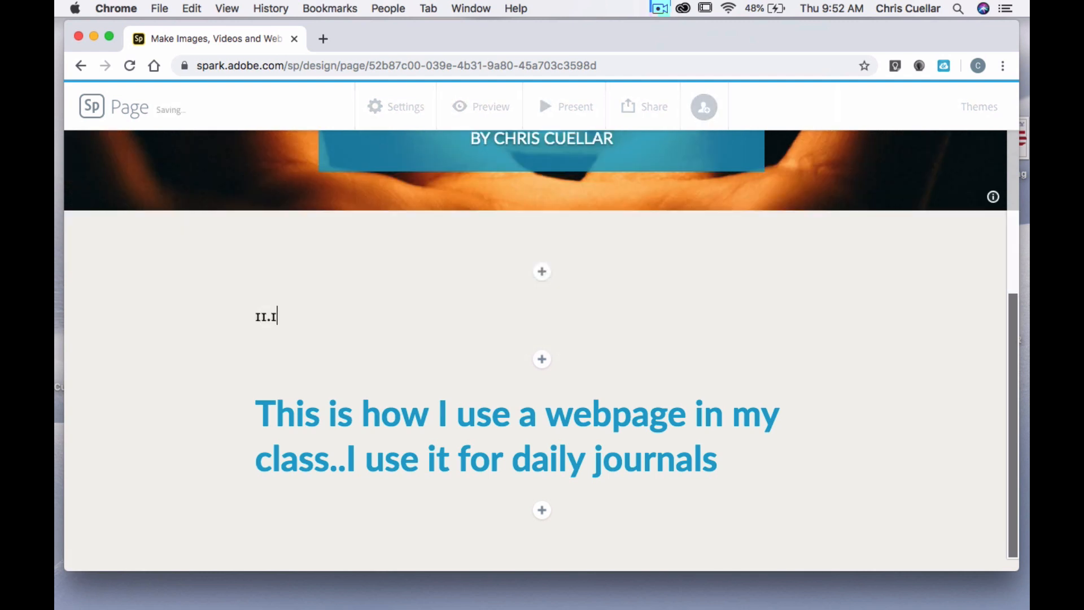
pyautogui.write('4.19')
# Format the 11.14.19 date line as an H2 heading and deselect it
pyautogui.scroll(3, 844, 405)
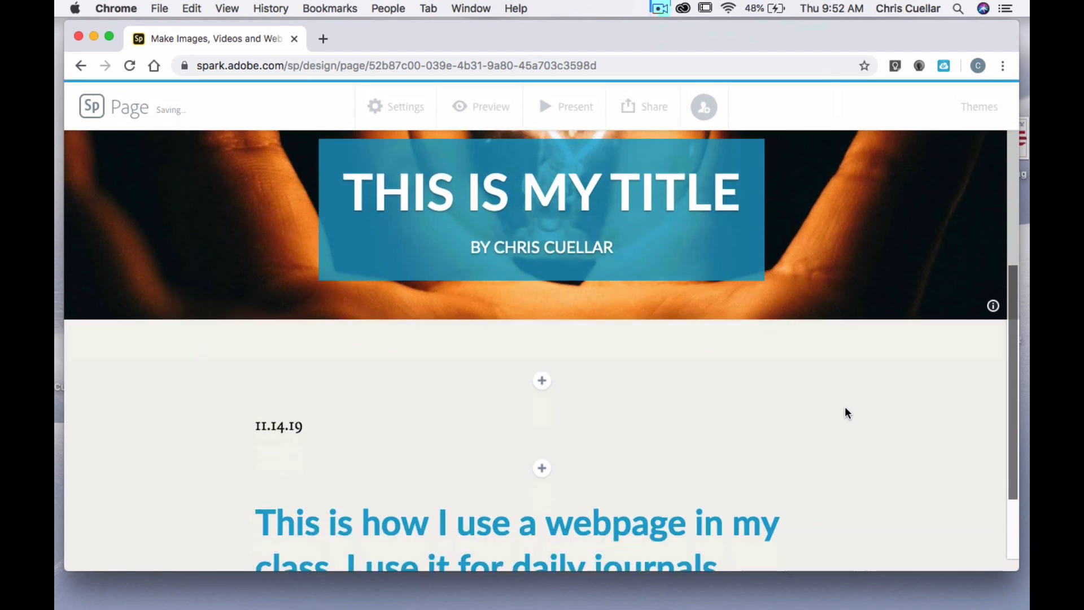
pyautogui.moveTo(315, 394); pyautogui.dragTo(188, 398)
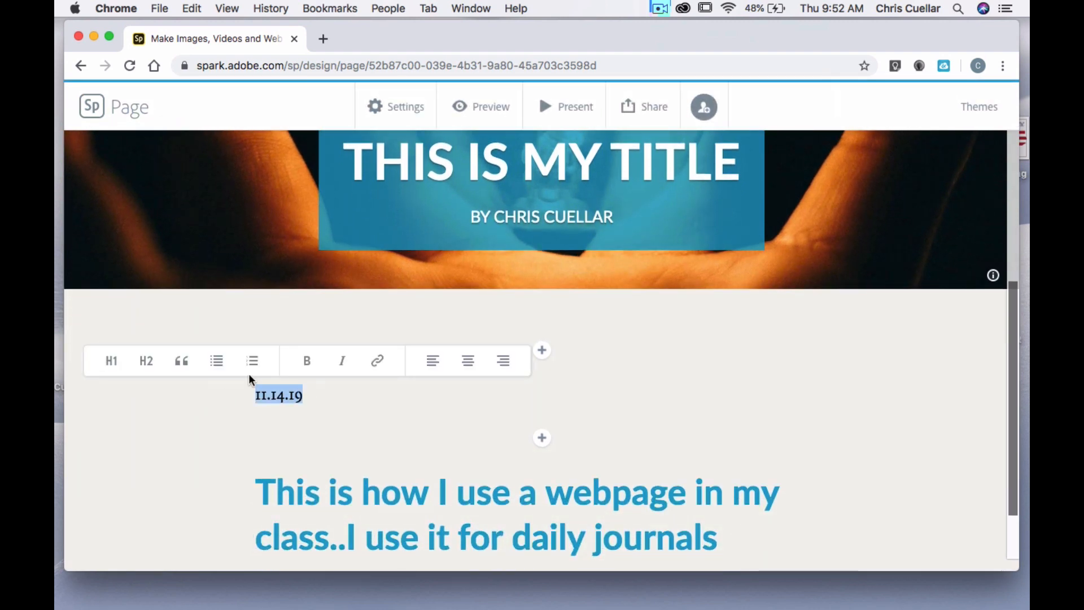
pyautogui.click(146, 360)
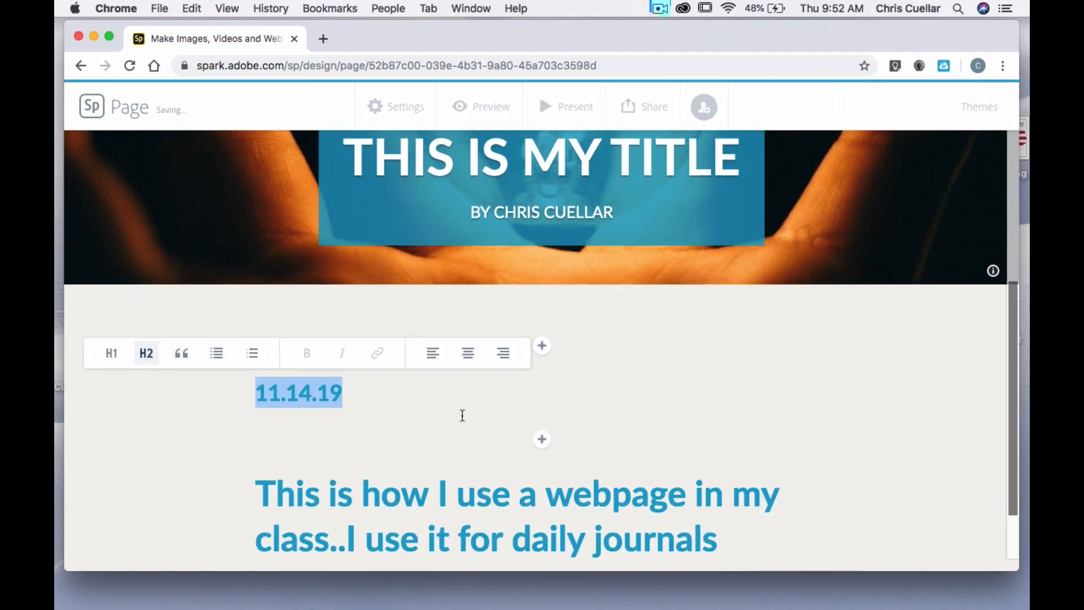
pyautogui.click(696, 431)
pyautogui.scroll(-3, 696, 430)
pyautogui.scroll(6, 695, 431)
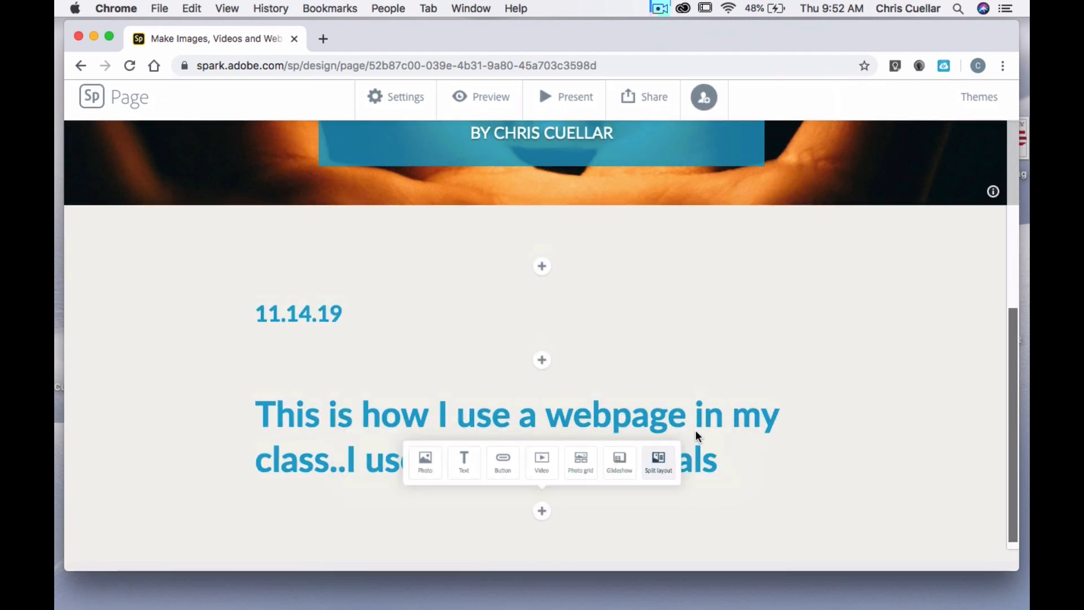
pyautogui.scroll(5, 695, 434)
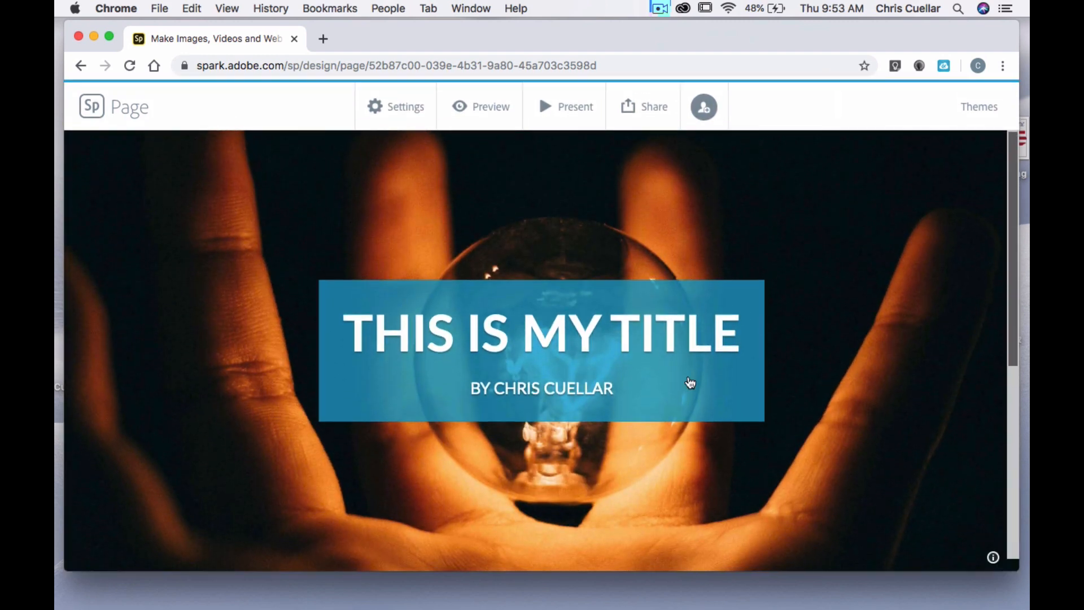
pyautogui.scroll(-5, 682, 386)
pyautogui.write('.14.19')
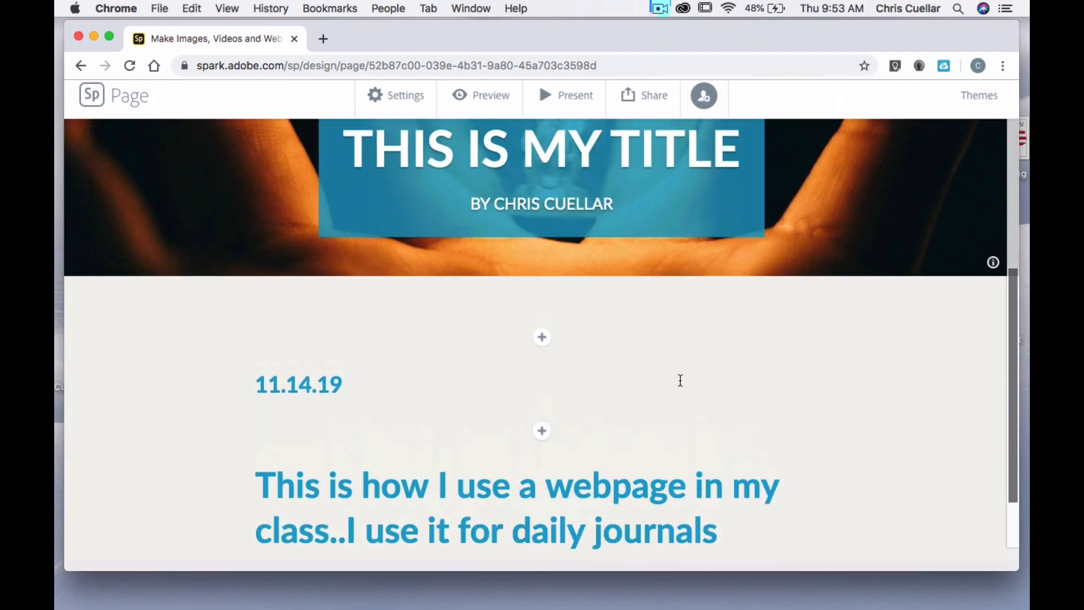
pyautogui.scroll(-1, 564, 390)
pyautogui.moveTo(259, 415); pyautogui.dragTo(775, 473)
pyautogui.click(855, 471)
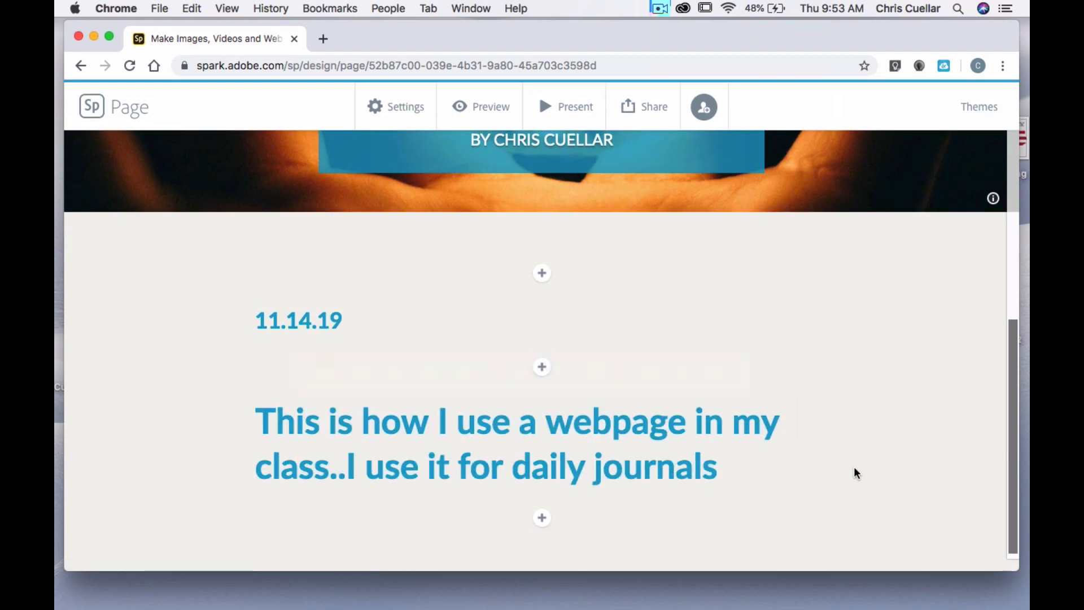
pyautogui.scroll(-1, 854, 471)
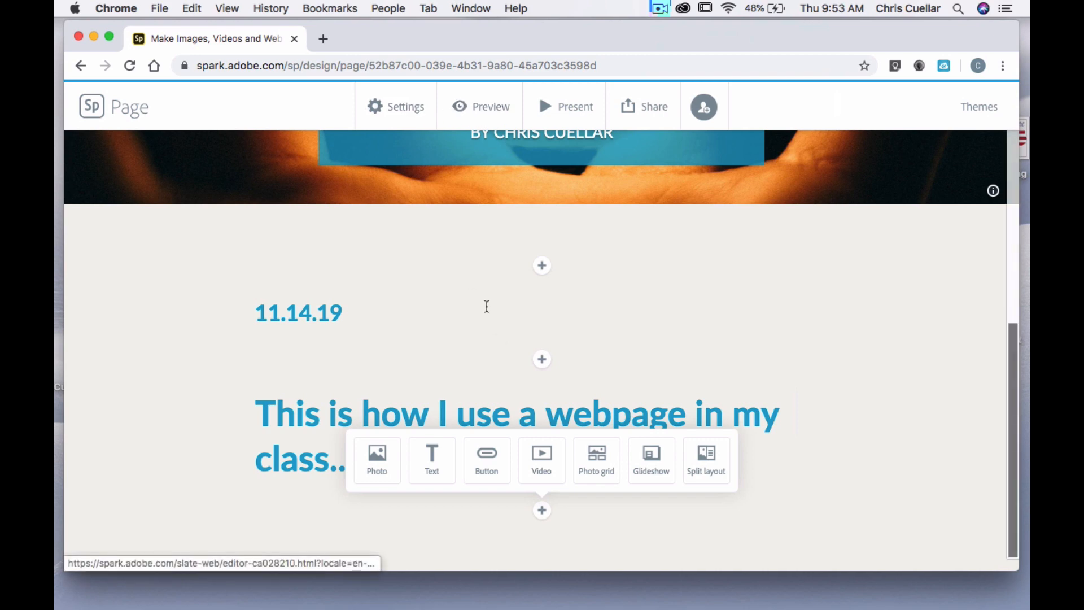
pyautogui.scroll(2, 485, 305)
pyautogui.scroll(-2, 486, 309)
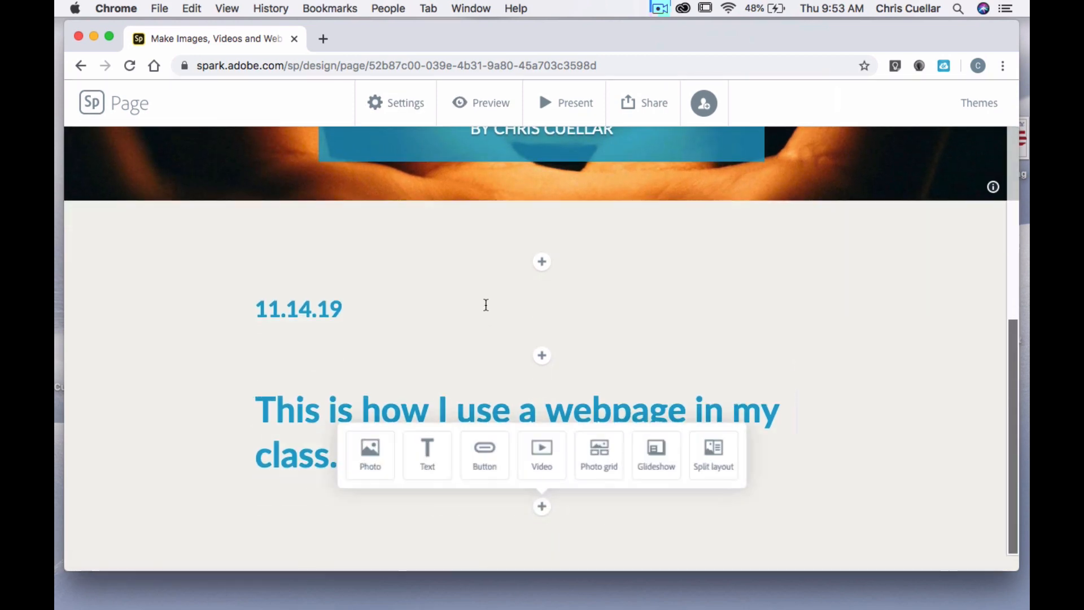
# Preview the page and look through it from the title section down to the credits and footer
pyautogui.click(483, 110)
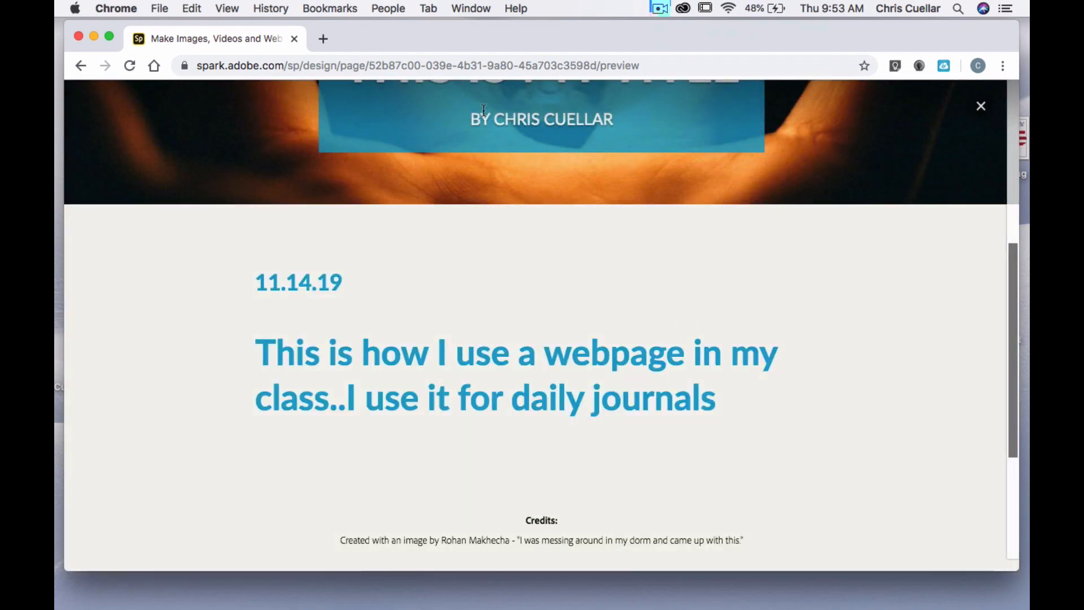
pyautogui.scroll(6, 551, 320)
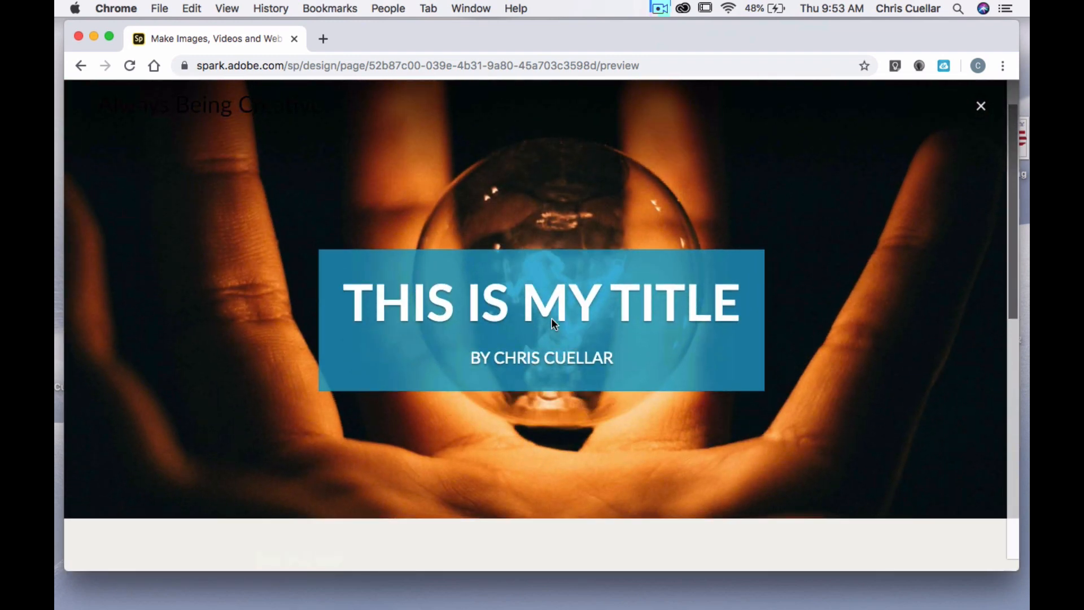
pyautogui.scroll(-3, 551, 317)
pyautogui.scroll(3, 551, 317)
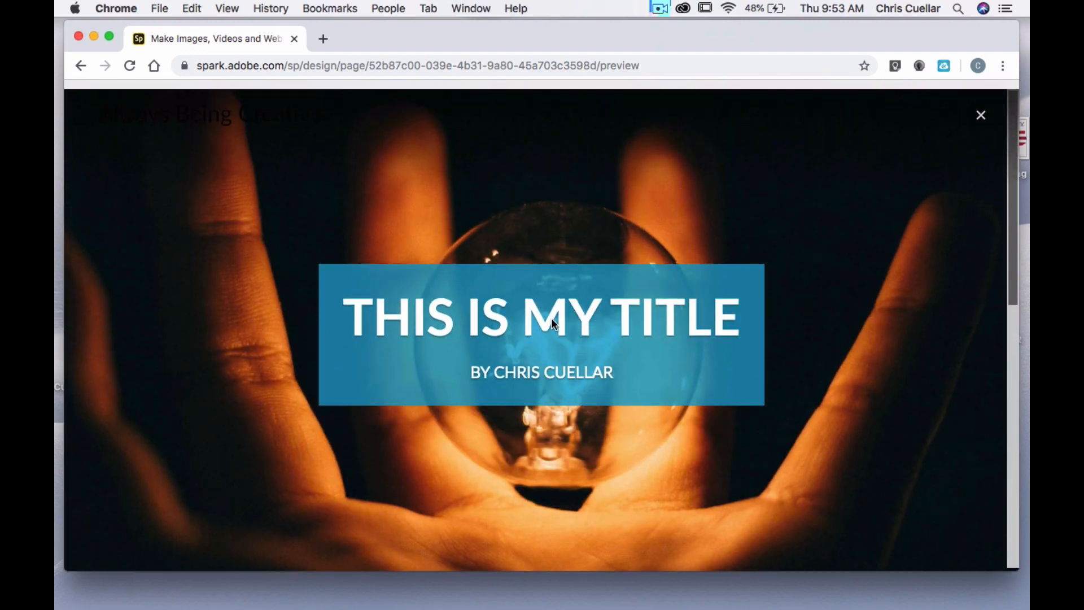
pyautogui.scroll(-3, 551, 317)
pyautogui.scroll(-5, 551, 320)
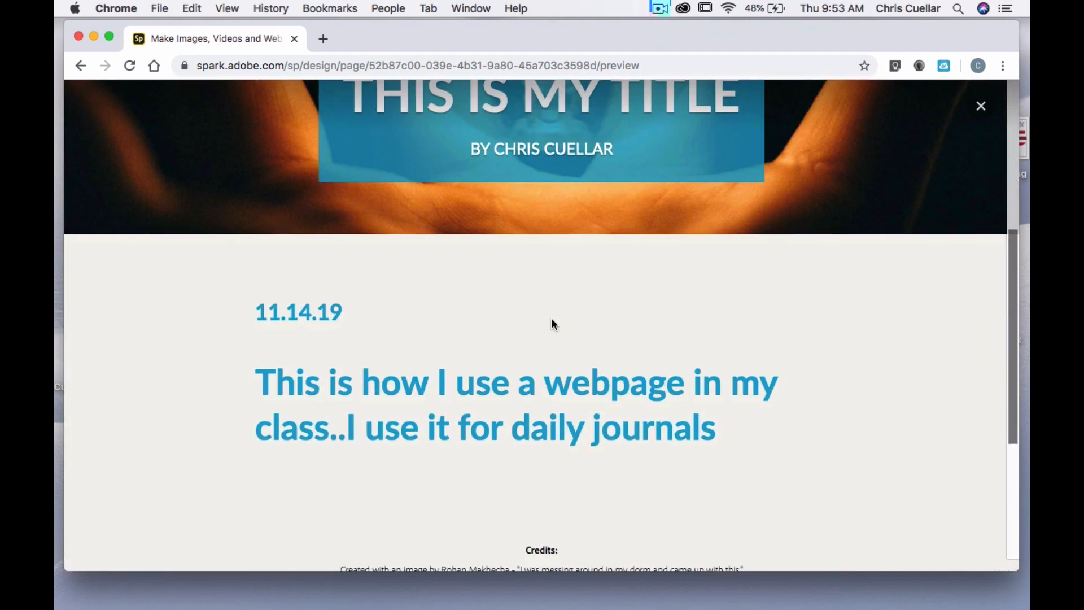
pyautogui.scroll(-2, 551, 318)
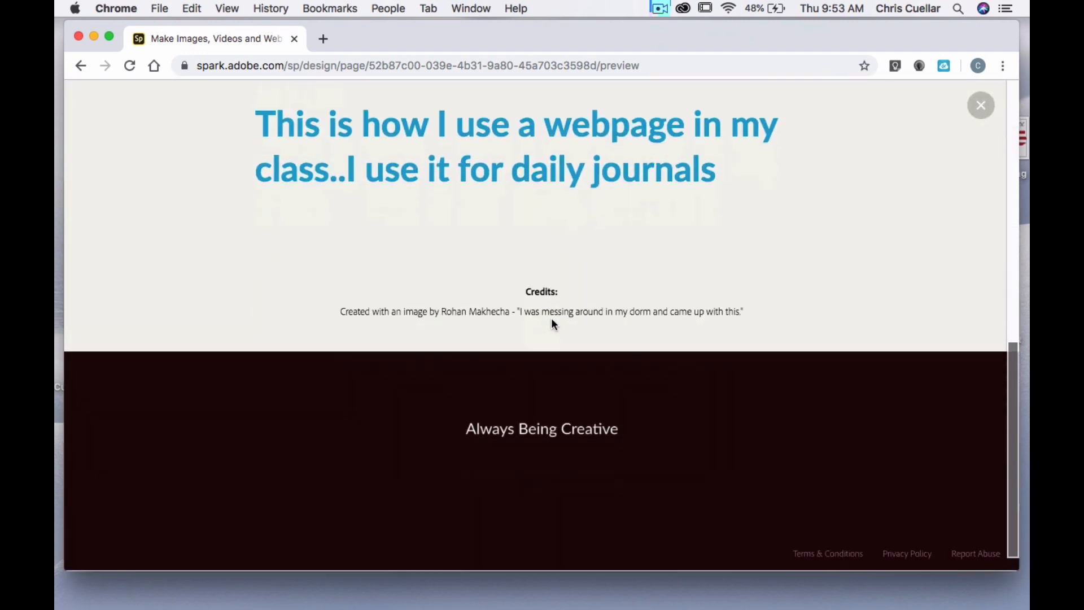
pyautogui.scroll(8, 551, 318)
pyautogui.scroll(-4, 552, 318)
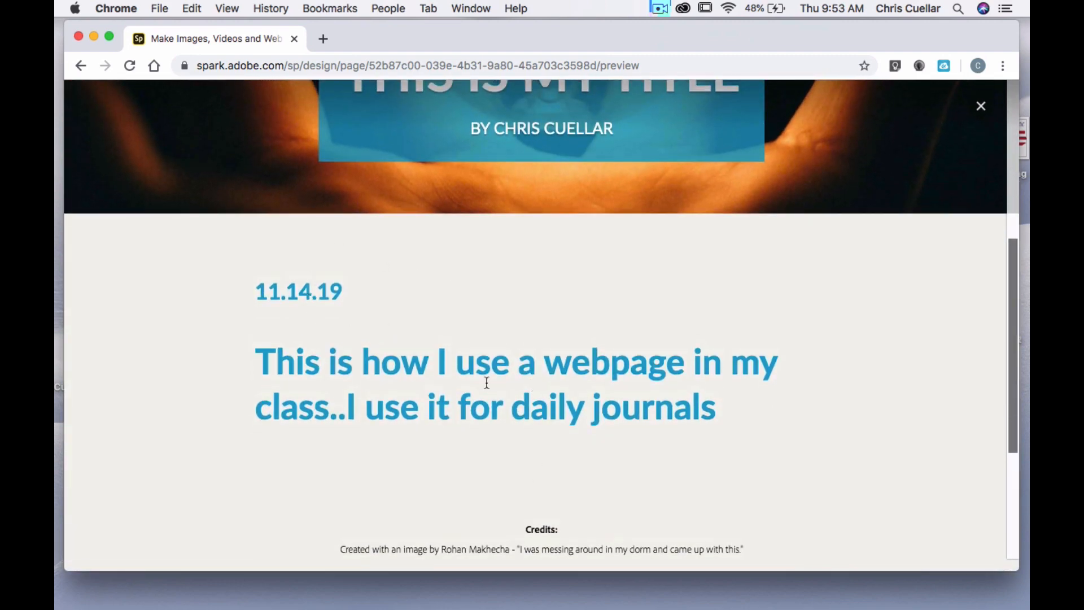
pyautogui.scroll(4, 610, 419)
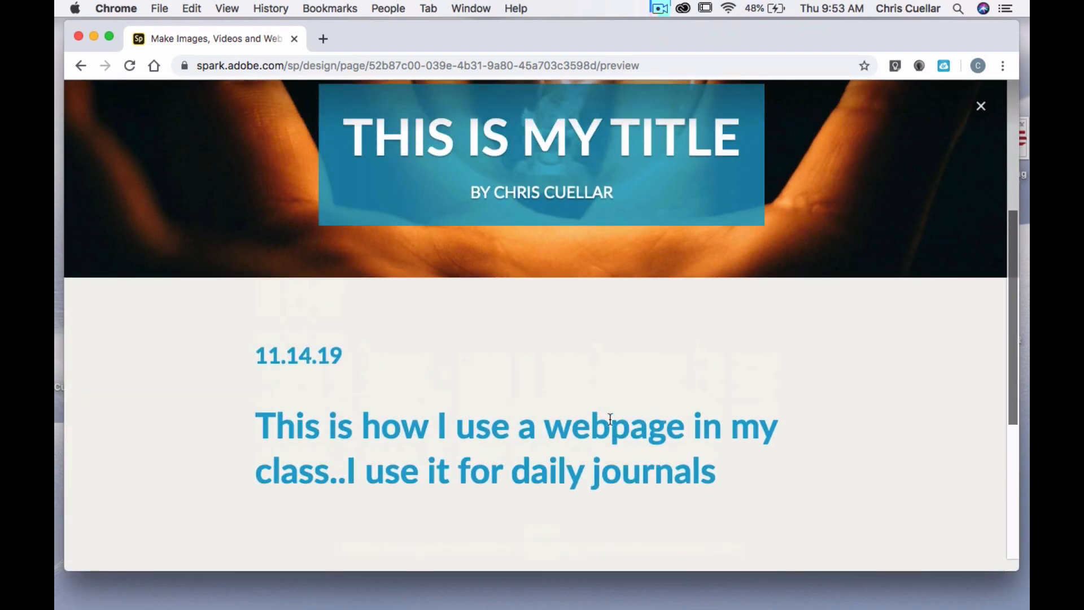
# Review the previewed page's dated heading, journals heading, credits and footer again, and close the preview to return to editing
pyautogui.scroll(-6, 609, 421)
pyautogui.scroll(-1, 611, 423)
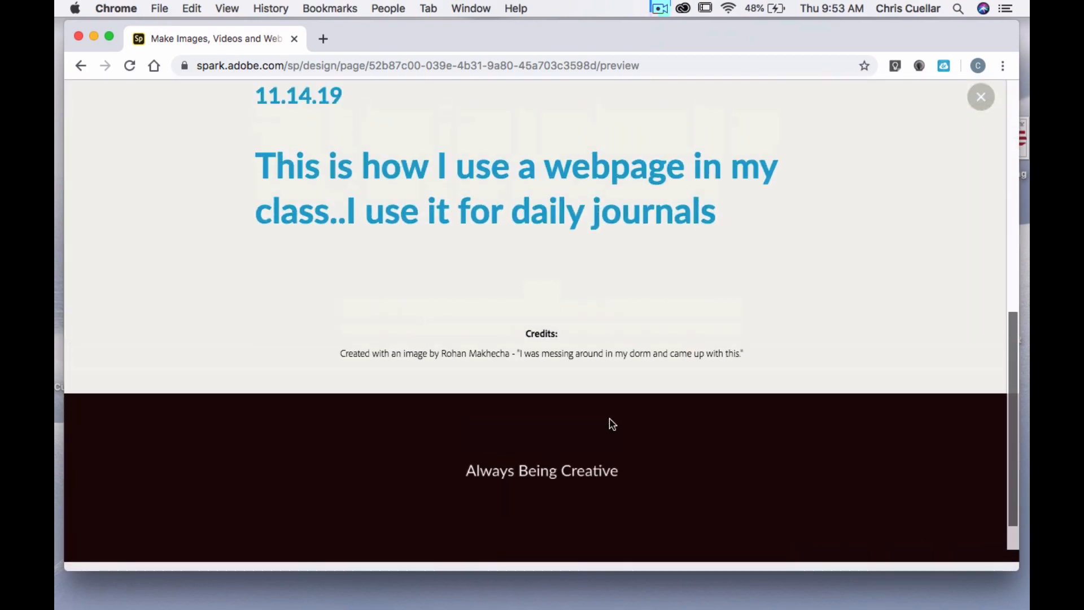
pyautogui.scroll(5, 611, 423)
pyautogui.scroll(-6, 611, 423)
pyautogui.scroll(5, 608, 424)
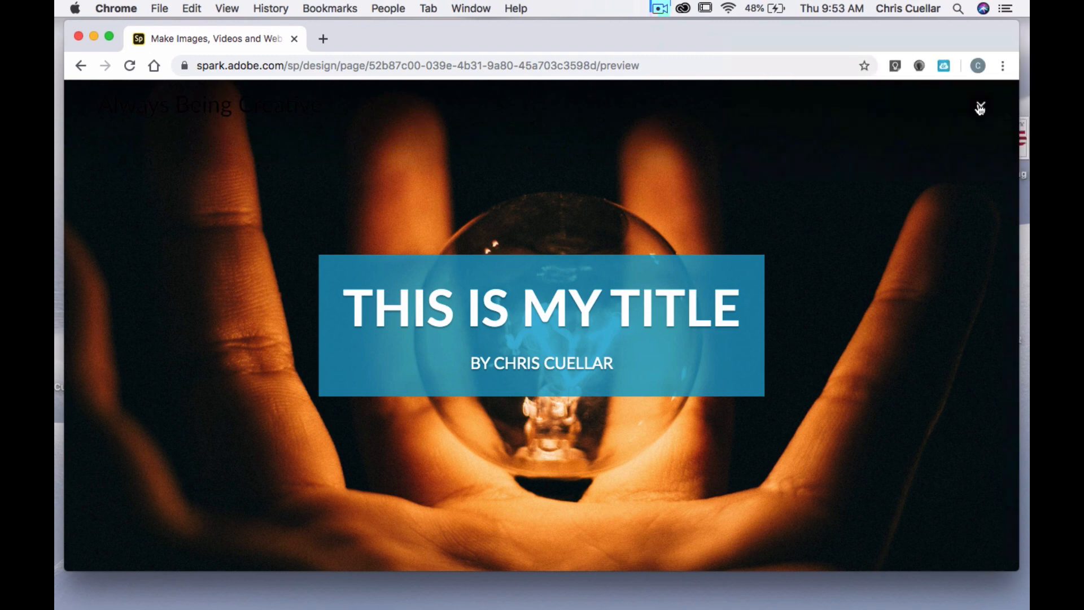
pyautogui.click(980, 108)
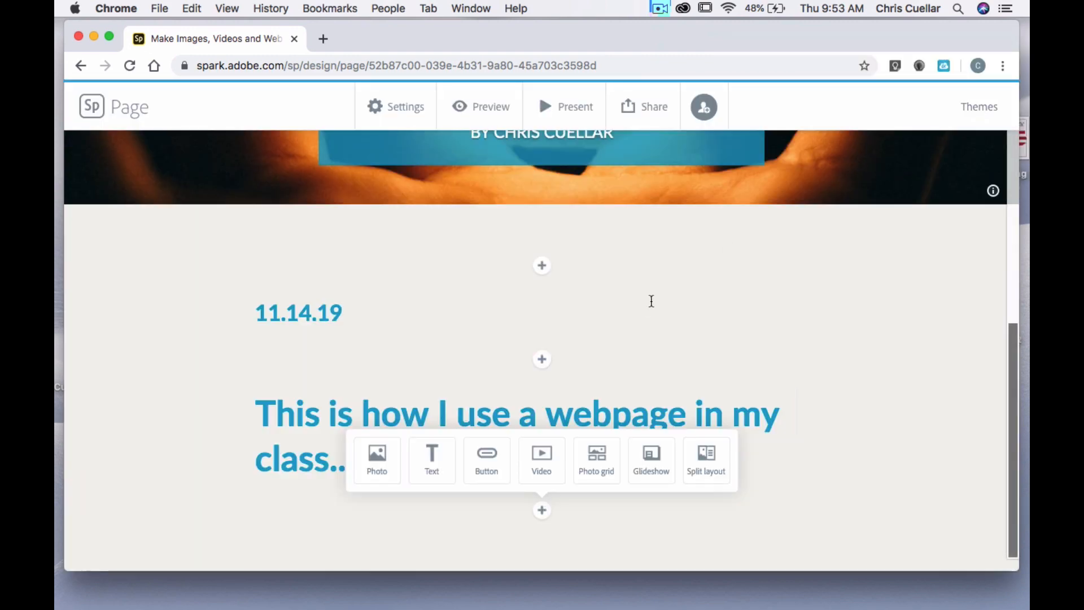
pyautogui.scroll(-1, 651, 301)
pyautogui.scroll(5, 651, 300)
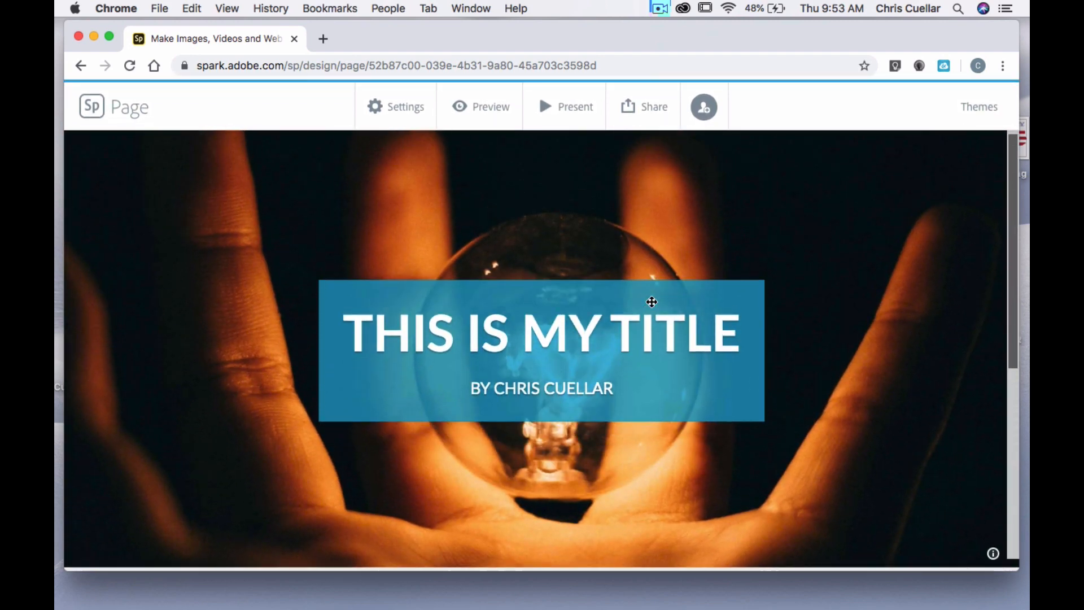
pyautogui.scroll(-5, 651, 301)
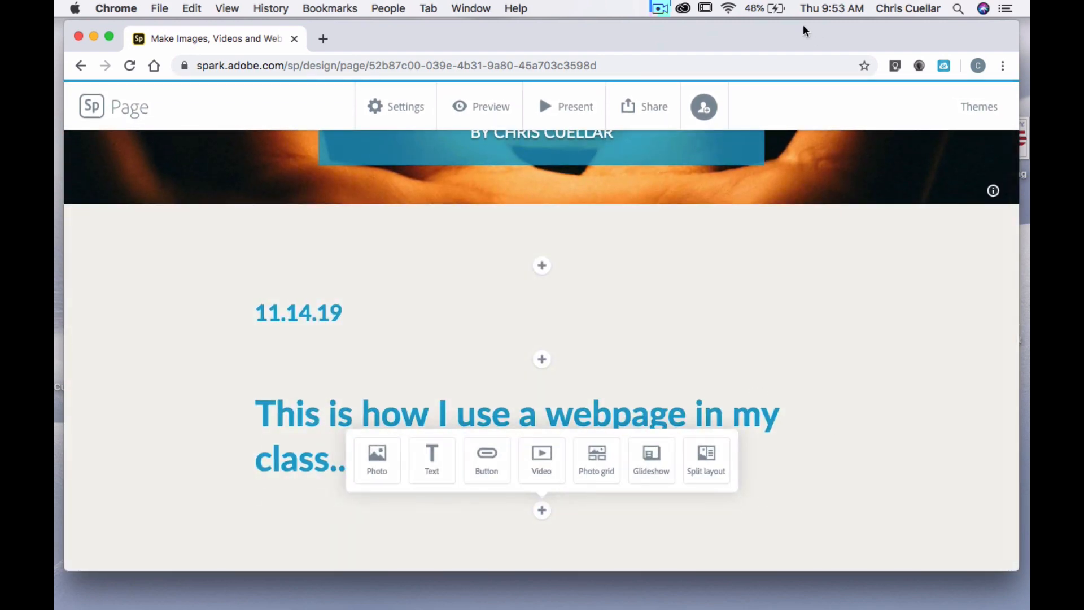
pyautogui.click(664, 11)
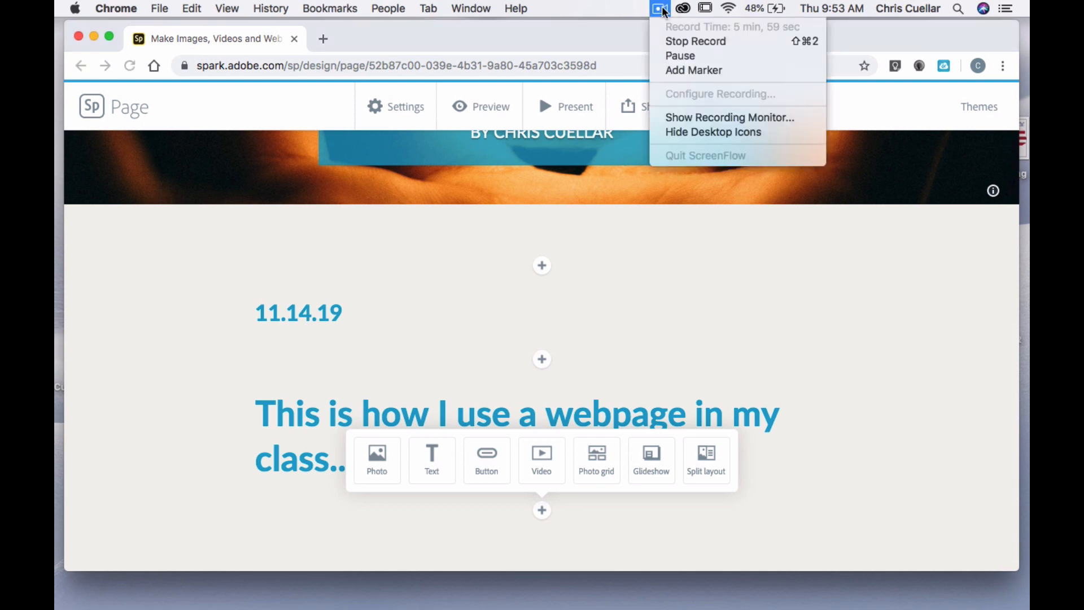
pyautogui.click(614, 33)
pyautogui.click(660, 10)
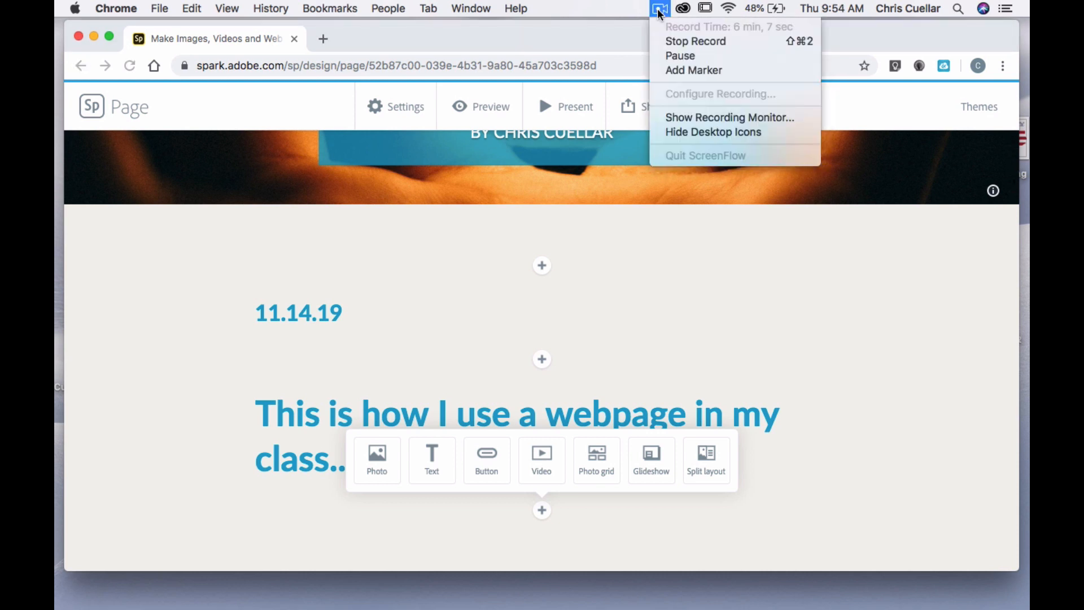